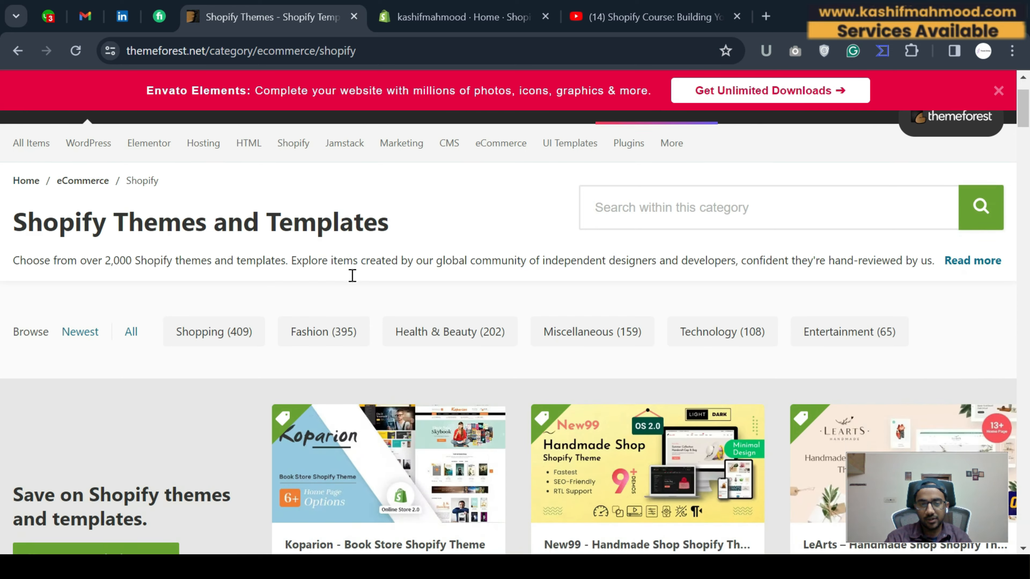
- Browse the Shopify themes on ThemeForest and open the Ella - Multipurpose Shopify Theme OS 2.0 item page
{"action": "scroll", "coordinate": [353, 282], "scroll_direction": "down", "scroll_amount": 8}
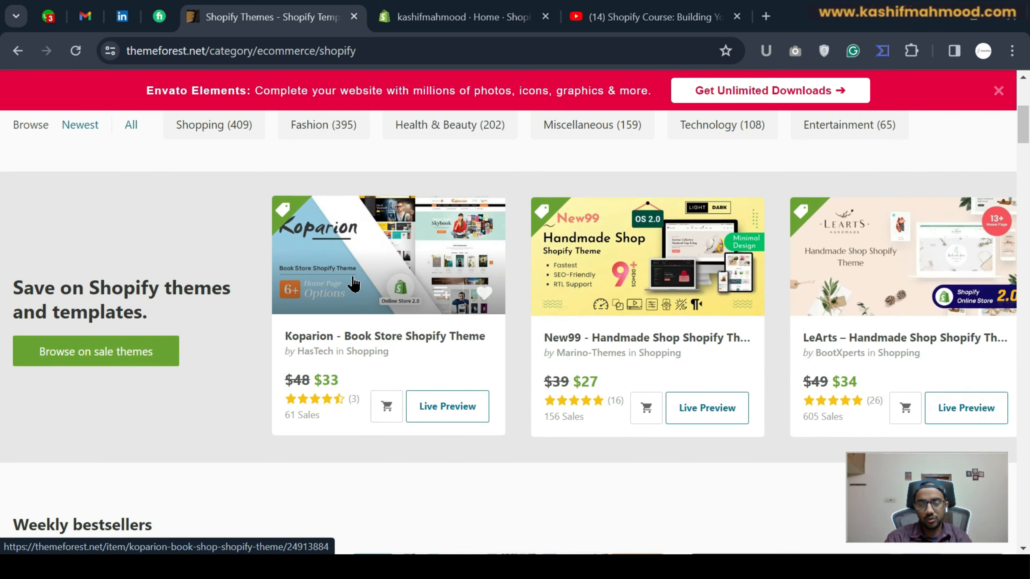
{"action": "scroll", "coordinate": [352, 283], "scroll_direction": "down", "scroll_amount": 2}
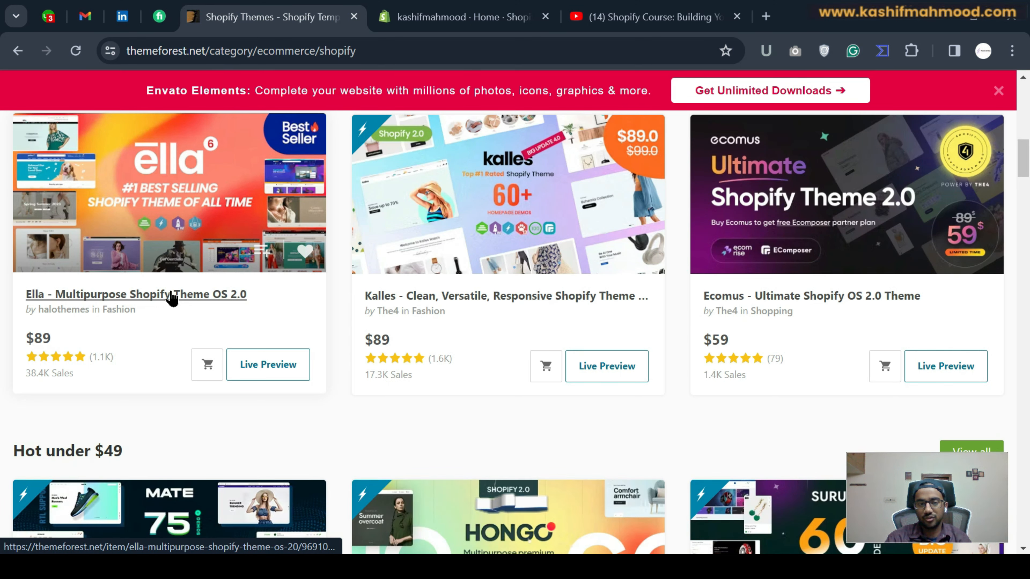
{"action": "left_click", "coordinate": [154, 293]}
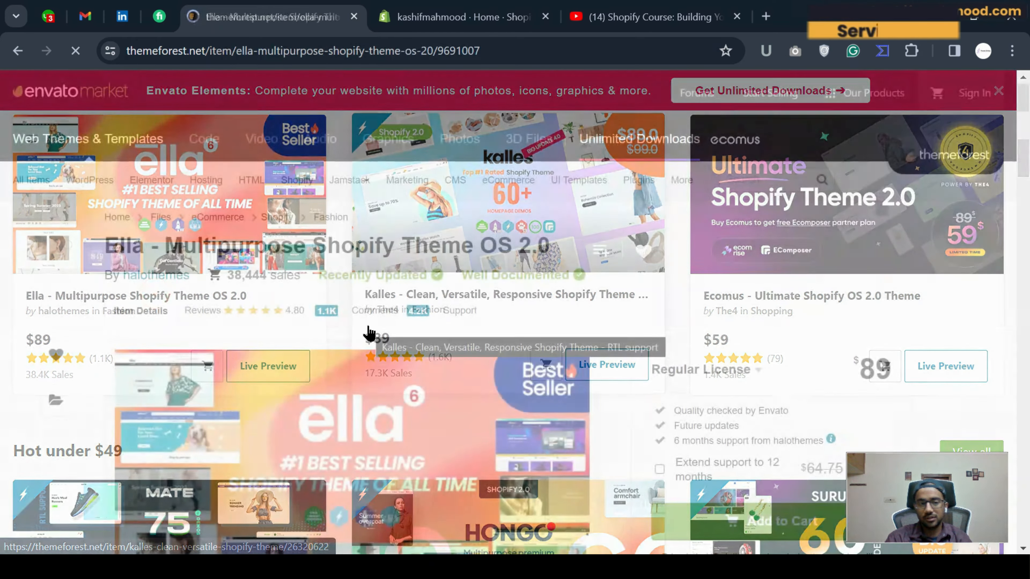
- Review the Ella theme's item details and sales figure, and open its support information
{"action": "scroll", "coordinate": [304, 356], "scroll_direction": "down", "scroll_amount": 4}
{"action": "scroll", "coordinate": [305, 356], "scroll_direction": "down", "scroll_amount": 1}
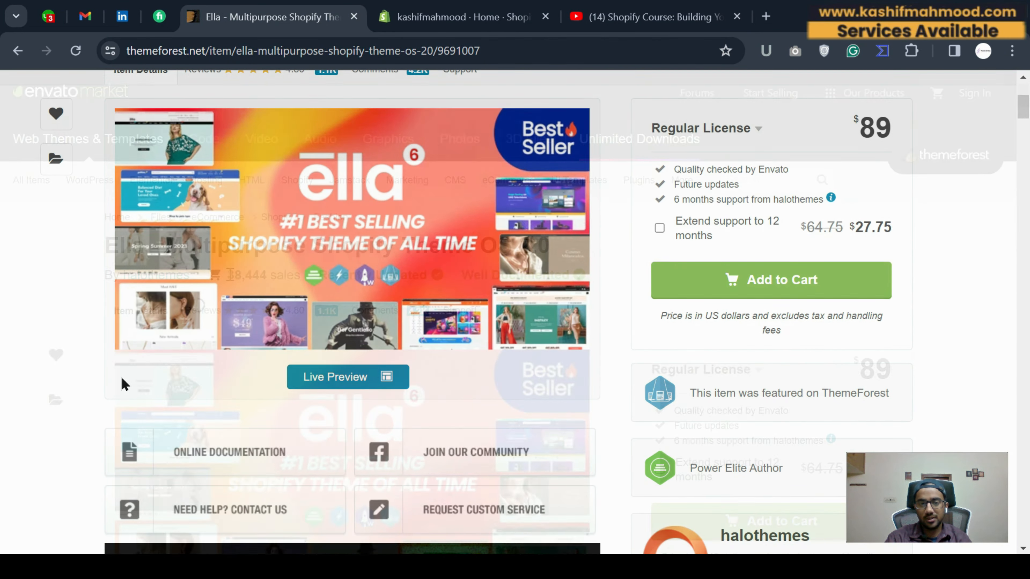
{"action": "left_click_drag", "start_coordinate": [228, 276], "coordinate": [305, 283]}
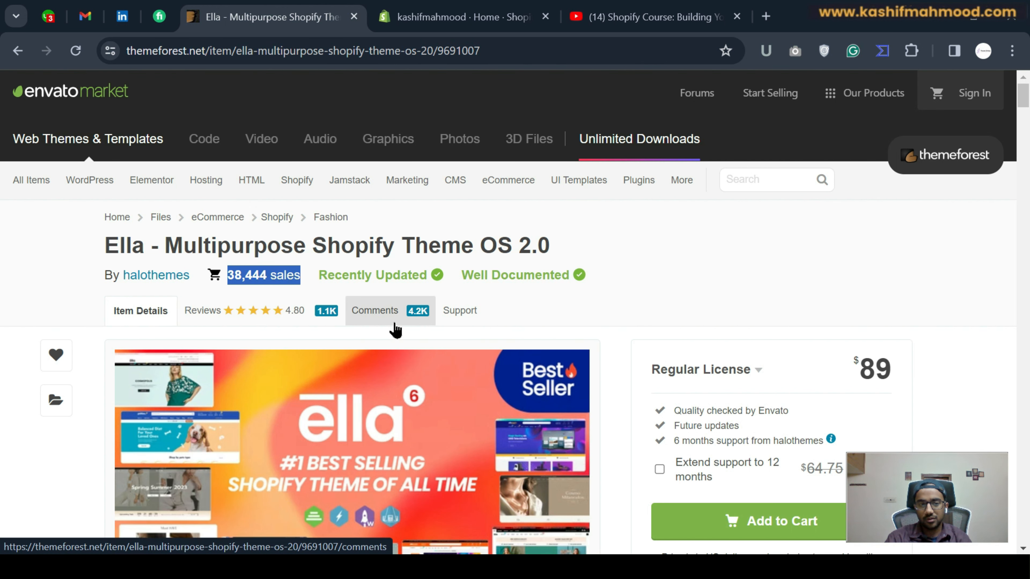
{"action": "left_click", "coordinate": [459, 317]}
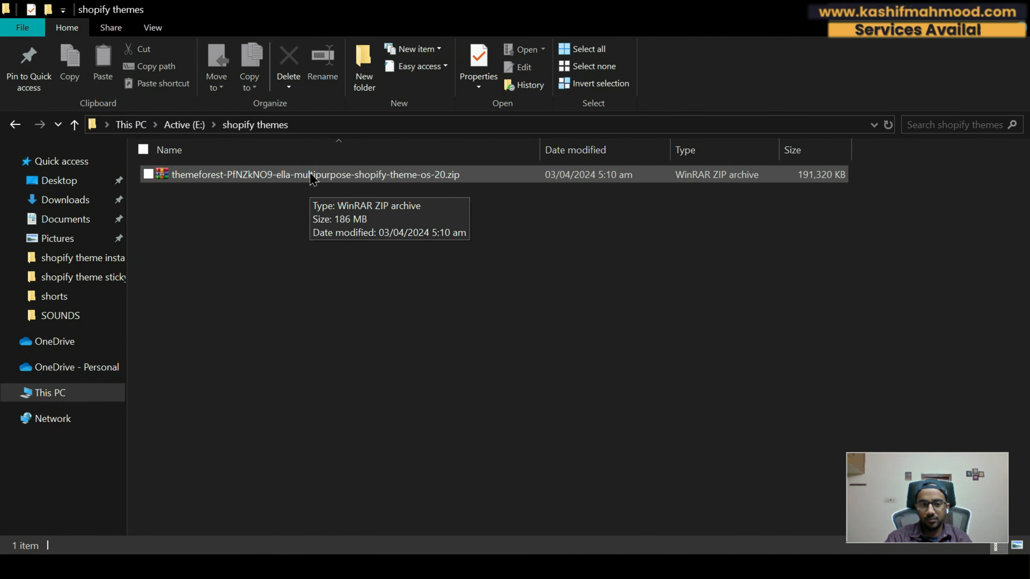
- In File Explorer, extract the downloaded Ella theme archive into a folder of the same name within shopify themes
{"action": "right_click", "coordinate": [324, 179]}
{"action": "left_click", "coordinate": [375, 244]}
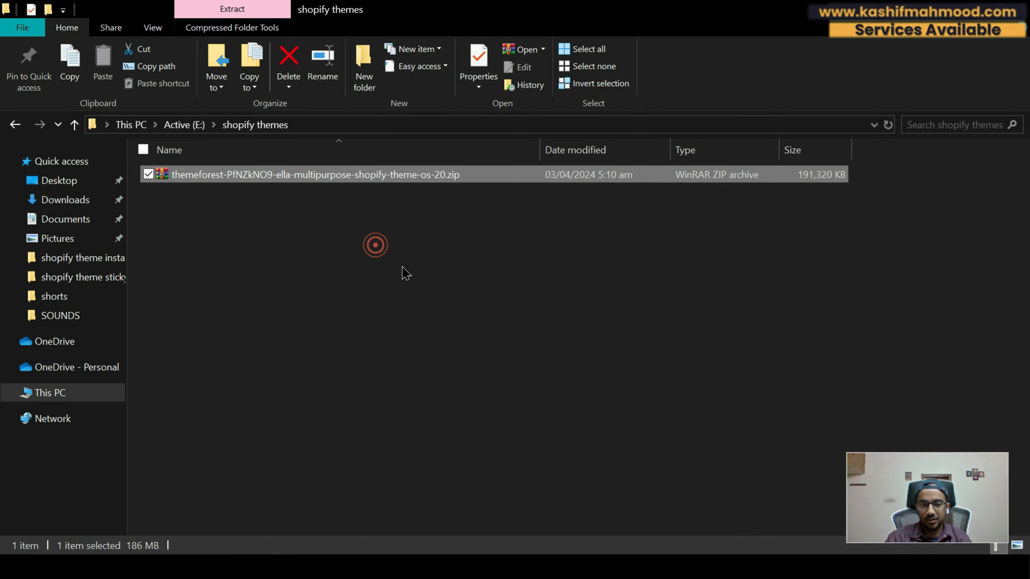
{"action": "left_click", "coordinate": [536, 453]}
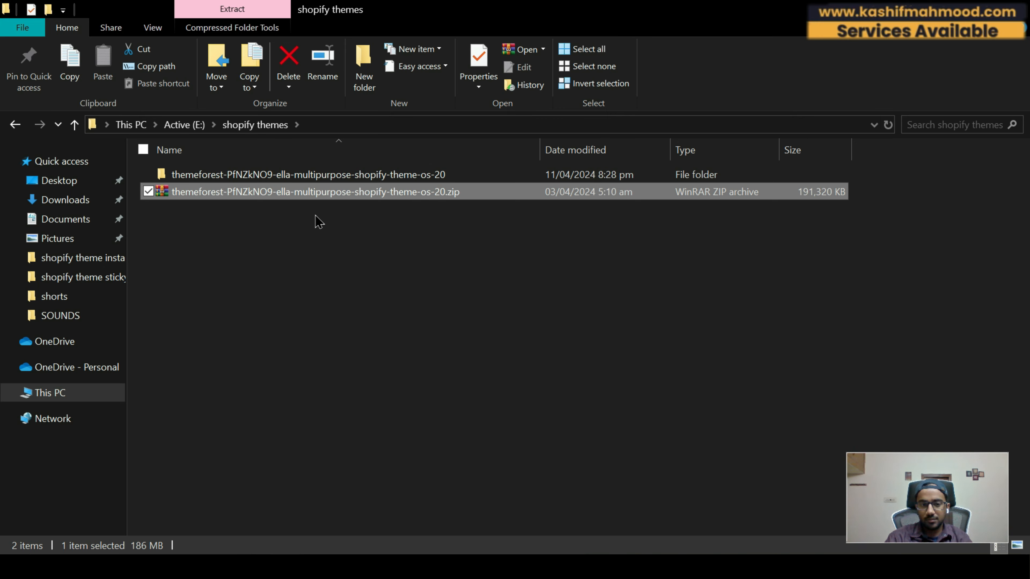
- Open the Ella Shopify 6.5.5 folder inside the extracted package and locate ella-6-5-5-theme-source.zip and the DEMO DATA folder
{"action": "double_click", "coordinate": [310, 175]}
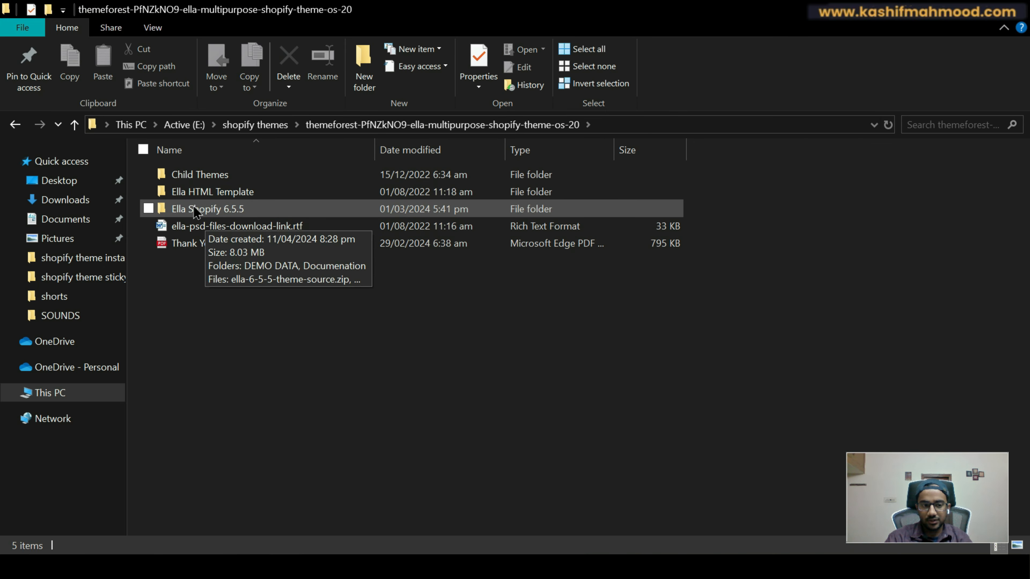
{"action": "double_click", "coordinate": [207, 213]}
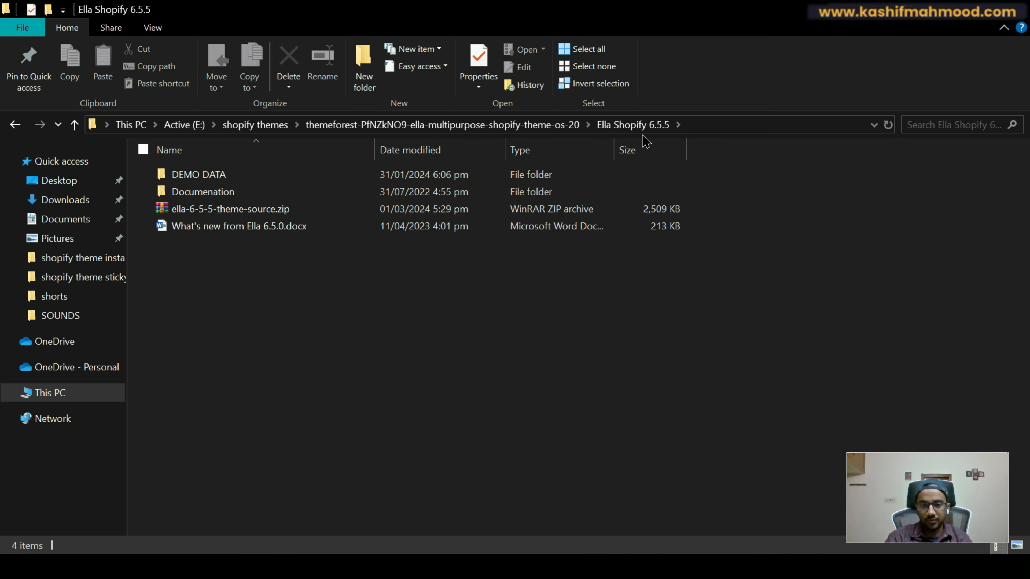
{"action": "left_click", "coordinate": [243, 210]}
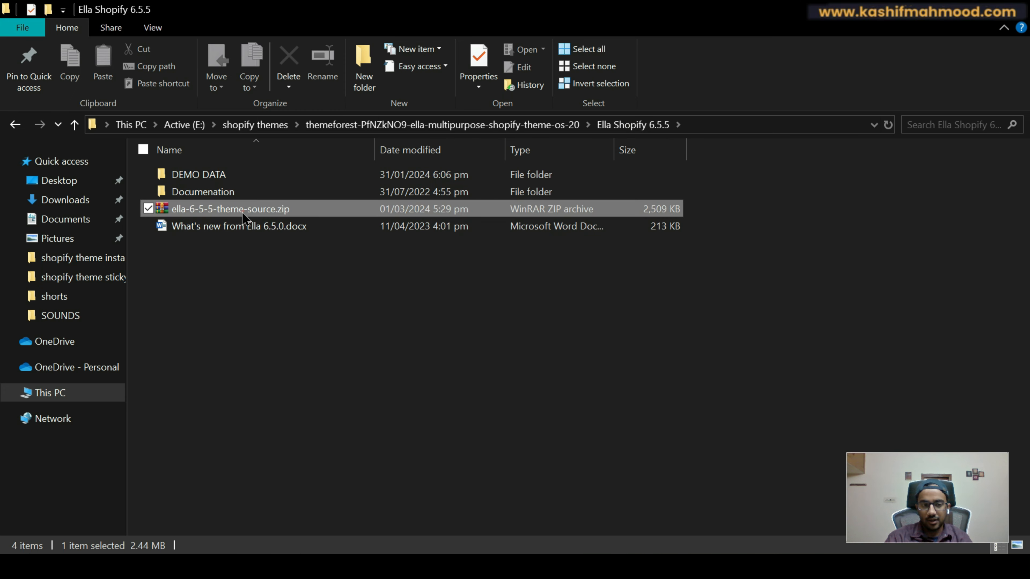
{"action": "left_click", "coordinate": [208, 176]}
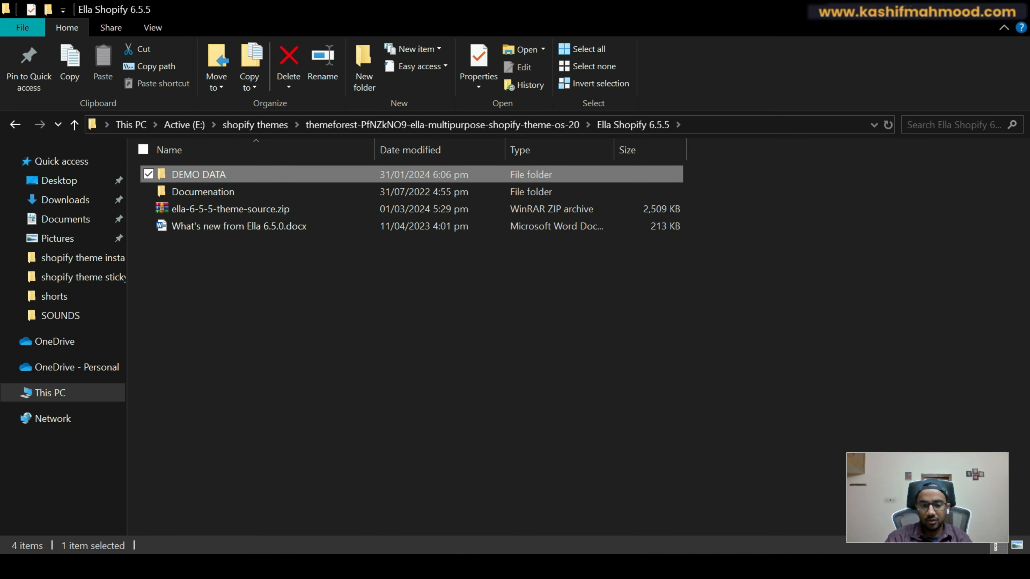
- Switch to the browser, view the Shopify admin home page, and look through the Shopify Course playlist on YouTube
{"action": "key", "text": "alt+Tab"}
{"action": "left_click", "coordinate": [448, 19]}
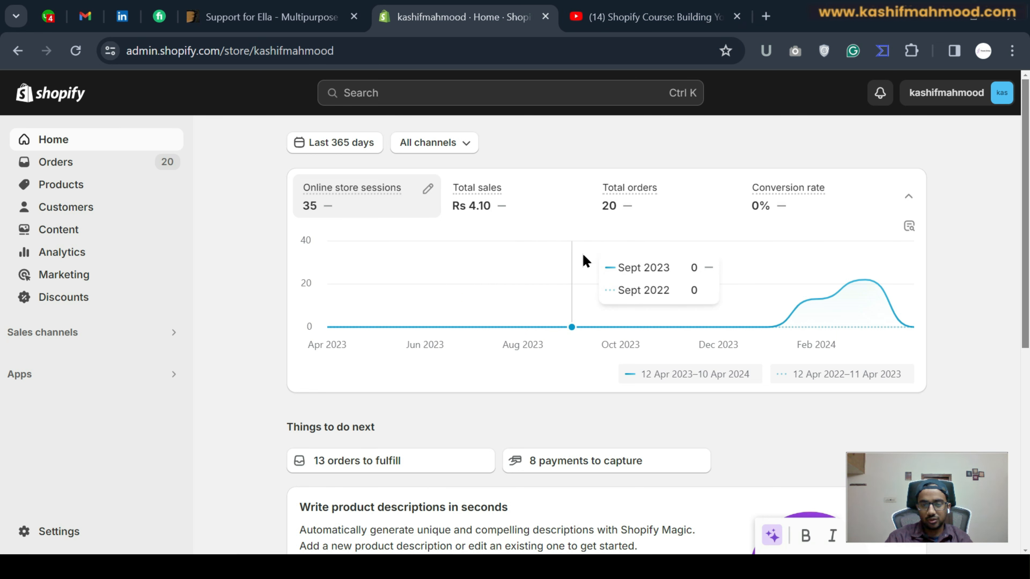
{"action": "left_click", "coordinate": [649, 16]}
{"action": "scroll", "coordinate": [705, 468], "scroll_direction": "down", "scroll_amount": 5}
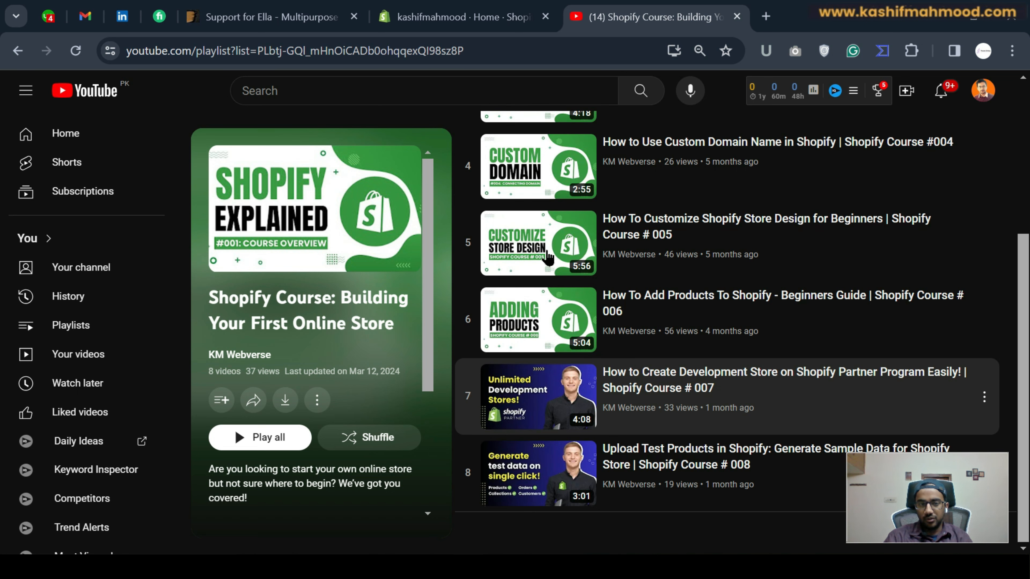
- Return to the Shopify admin and open the Themes page of the Online Store sales channel
{"action": "left_click", "coordinate": [462, 8]}
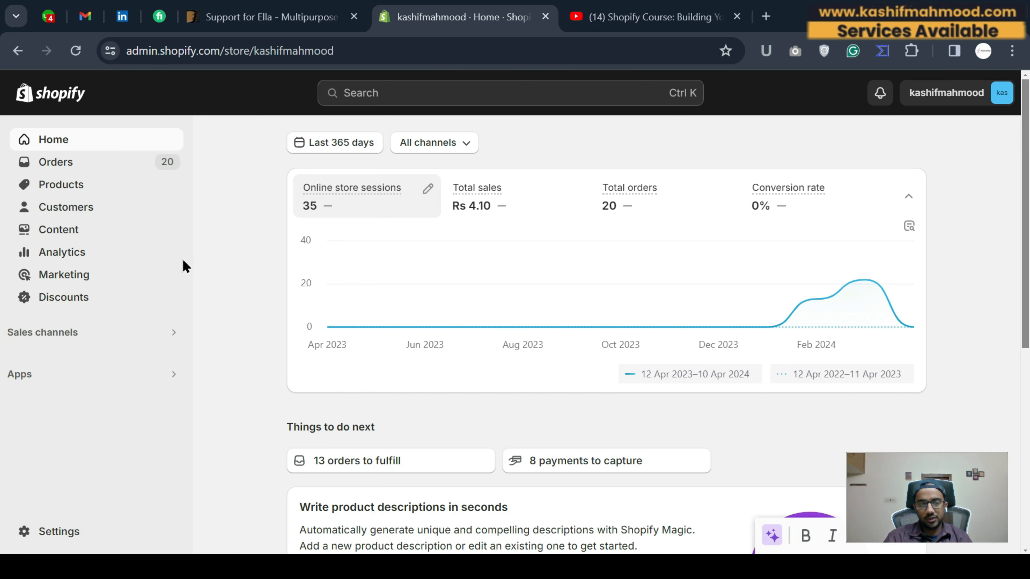
{"action": "left_click", "coordinate": [70, 334]}
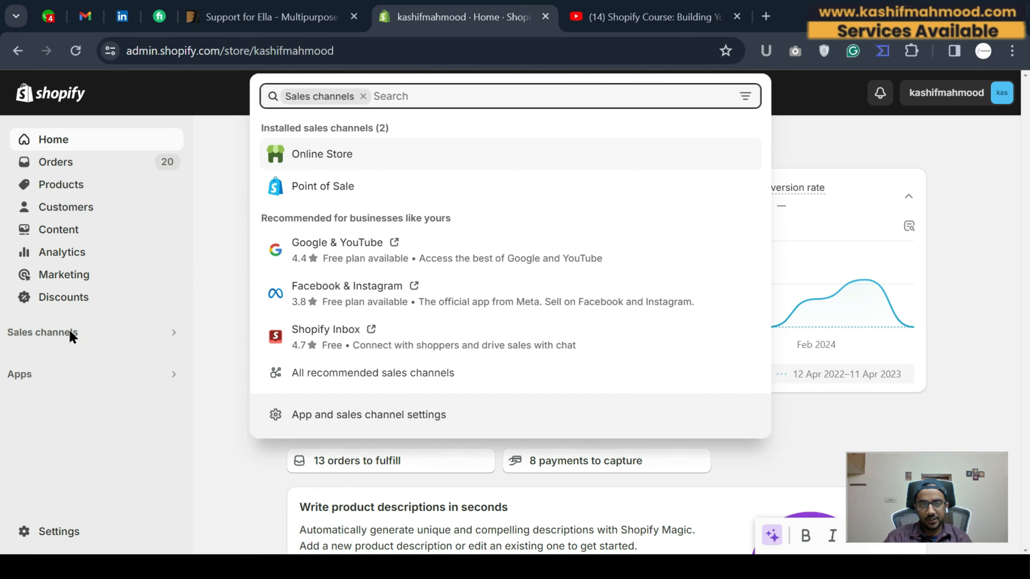
{"action": "left_click", "coordinate": [324, 158]}
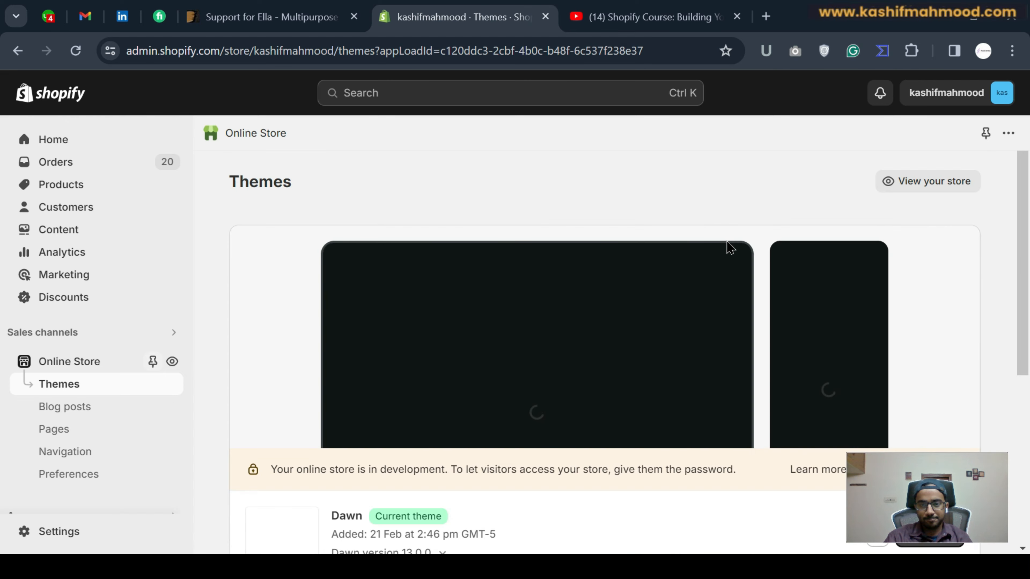
- Upload ella-6-5-5-theme-source.zip from the Ella Shopify 6.5.5 folder to the theme library
{"action": "scroll", "coordinate": [527, 280], "scroll_direction": "down", "scroll_amount": 5}
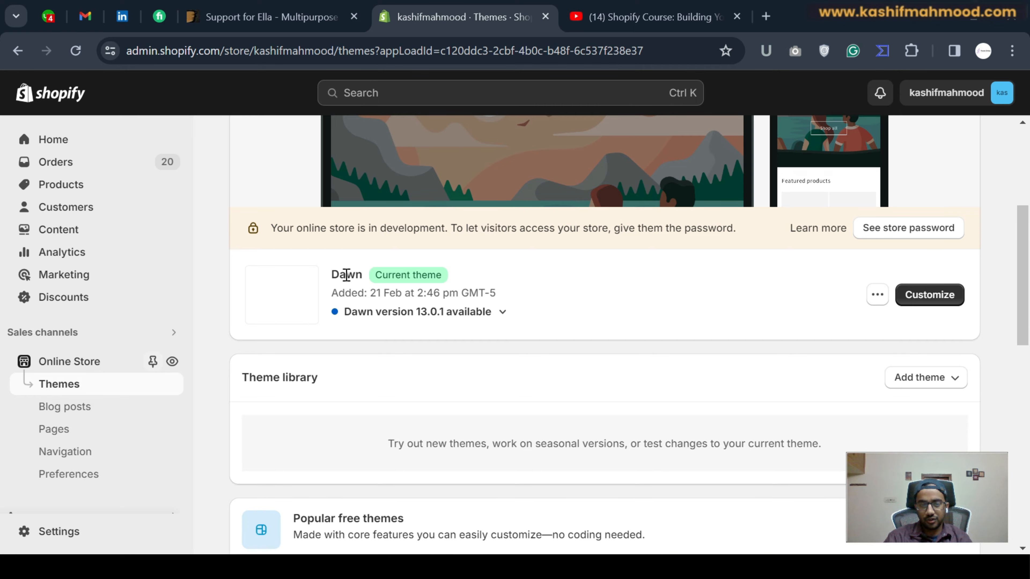
{"action": "left_click", "coordinate": [918, 382]}
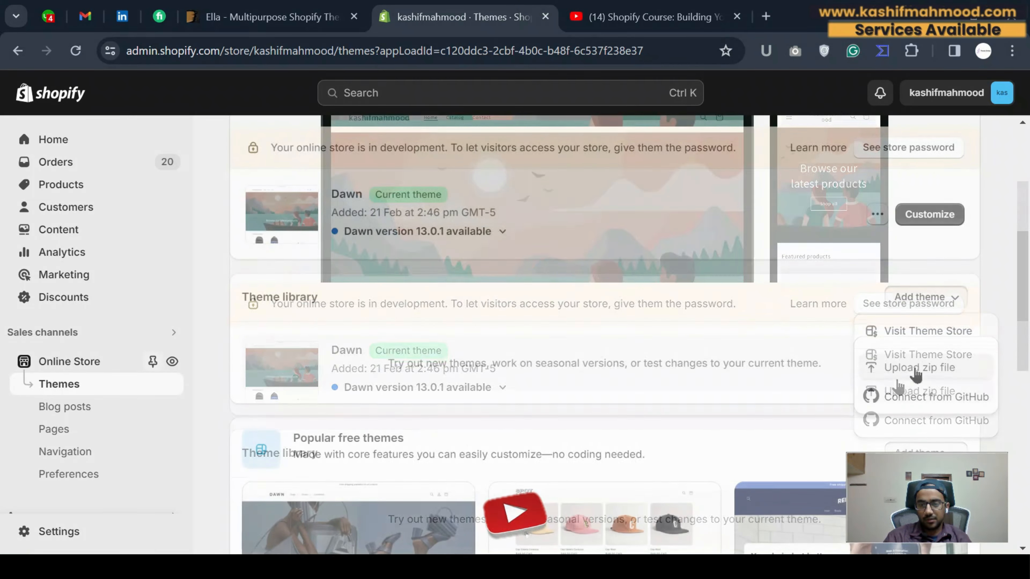
{"action": "left_click", "coordinate": [918, 368]}
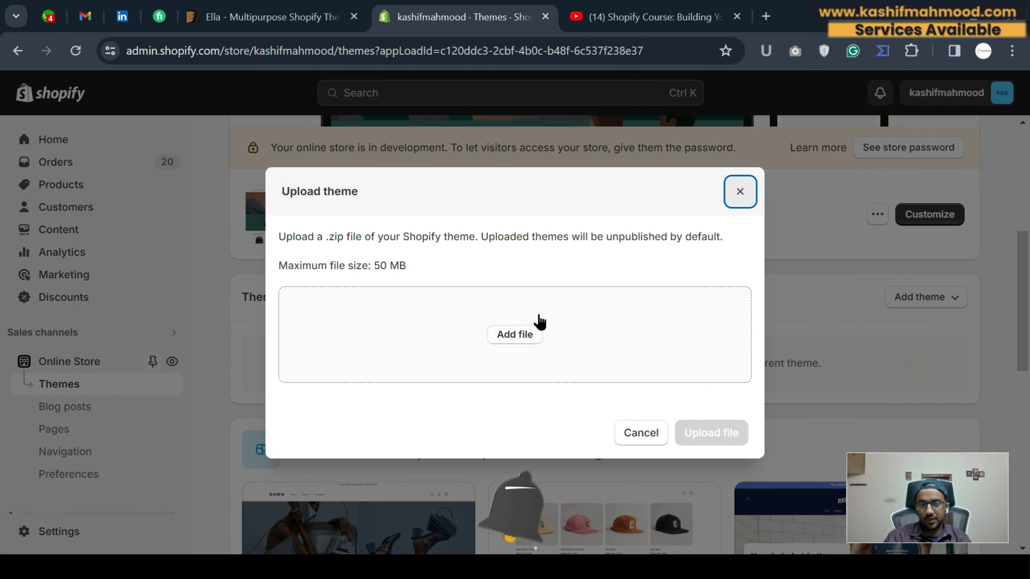
{"action": "left_click", "coordinate": [527, 334]}
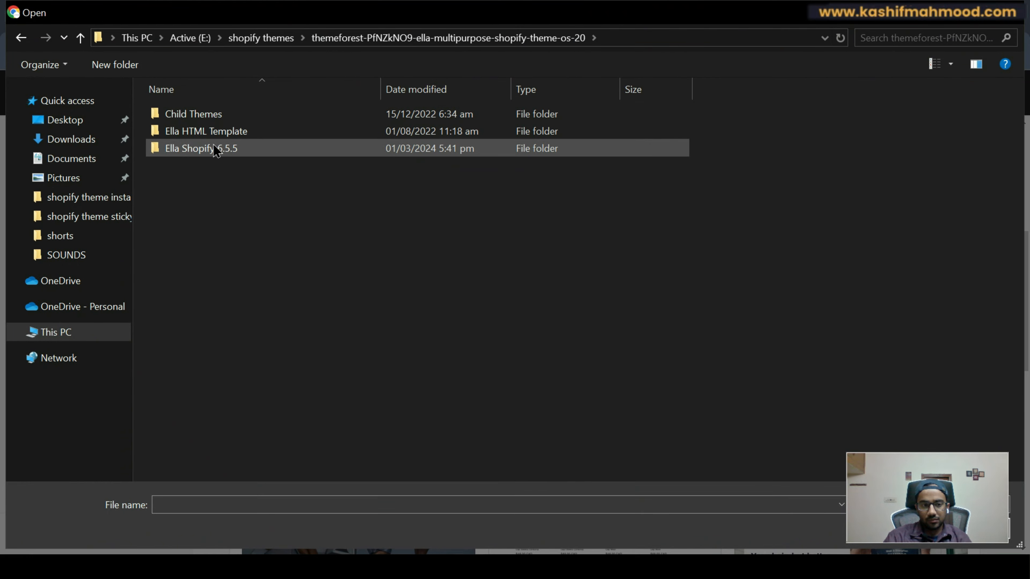
{"action": "double_click", "coordinate": [214, 150]}
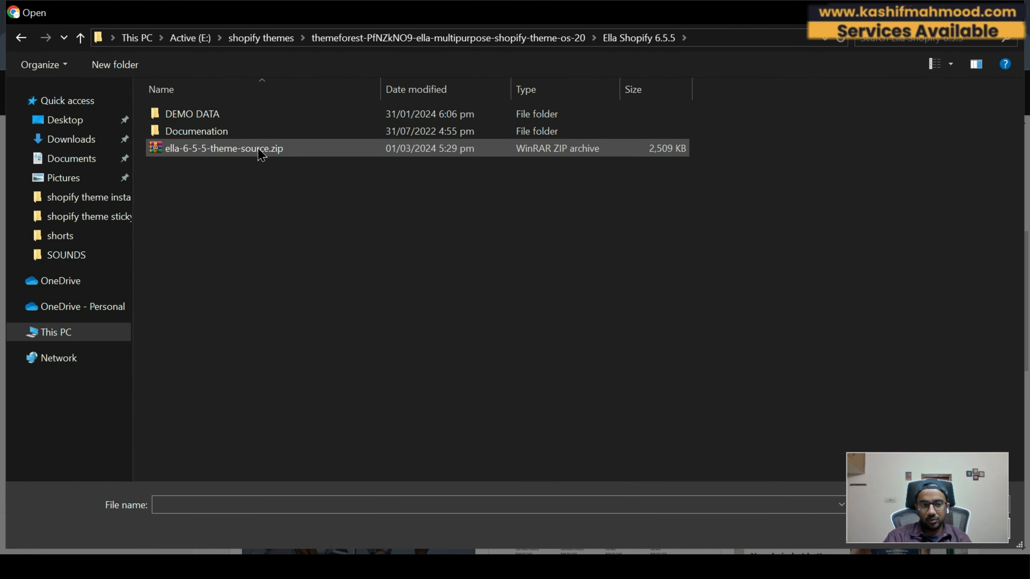
{"action": "double_click", "coordinate": [276, 150]}
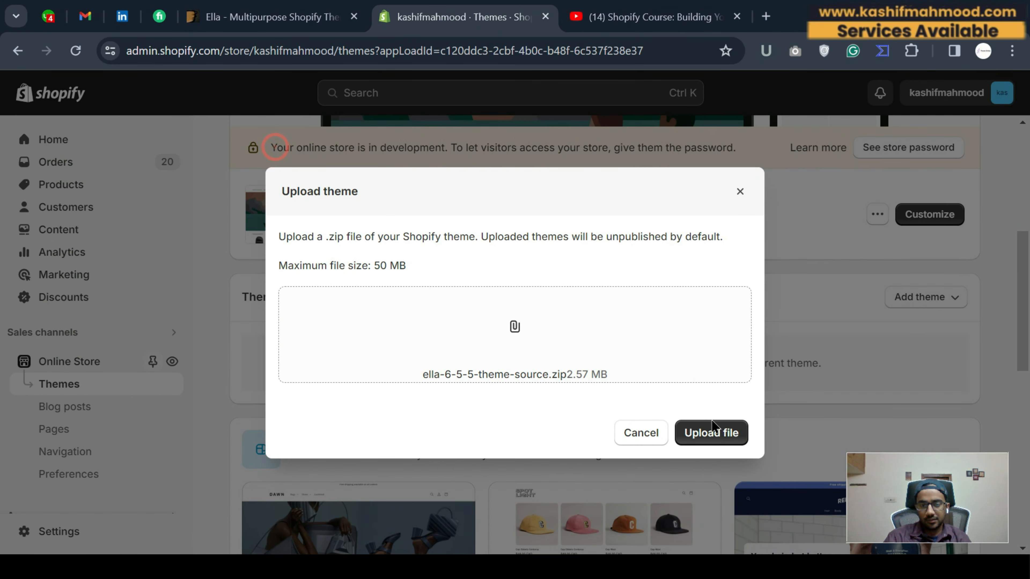
{"action": "left_click", "coordinate": [714, 429]}
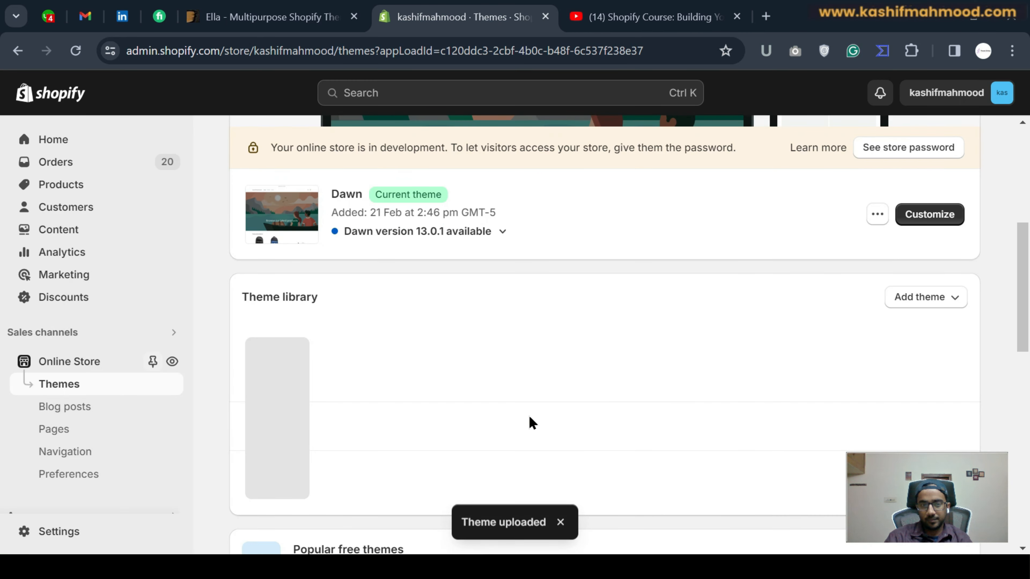
- Check the installation status and name of the uploaded Ella theme in the theme library
{"action": "scroll", "coordinate": [441, 363], "scroll_direction": "down", "scroll_amount": 2}
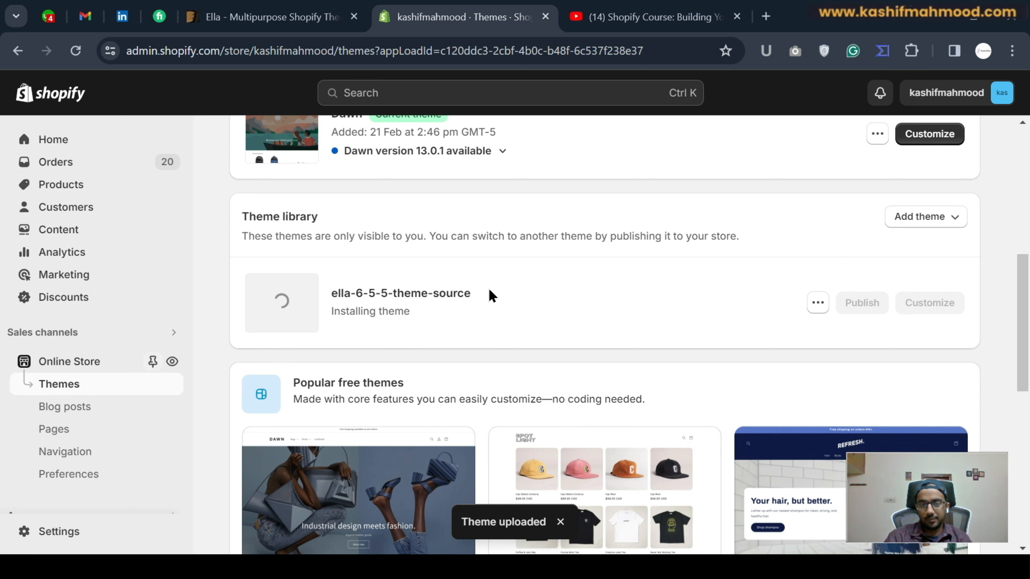
{"action": "left_click_drag", "start_coordinate": [472, 312], "coordinate": [333, 318]}
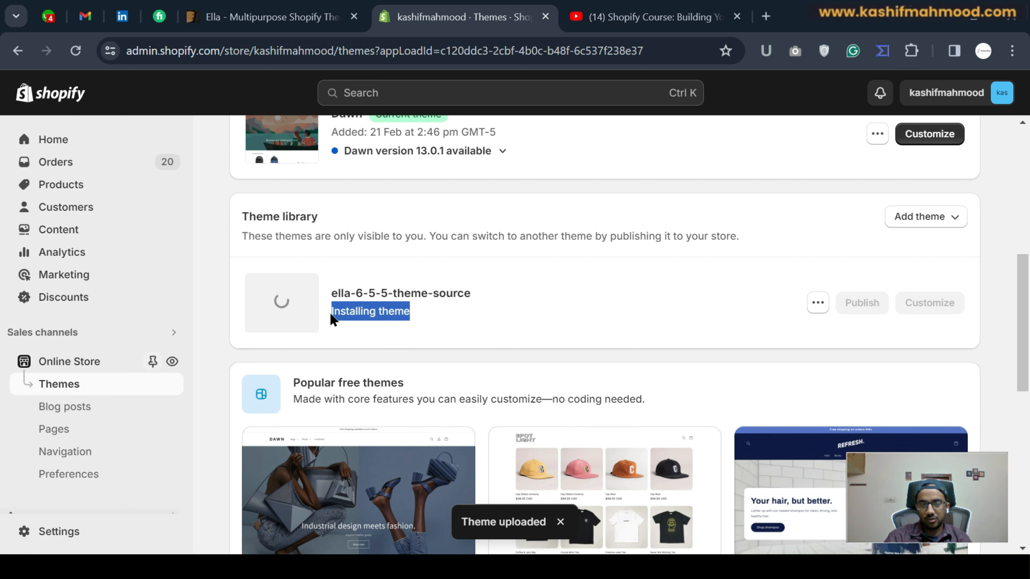
{"action": "left_click", "coordinate": [462, 319]}
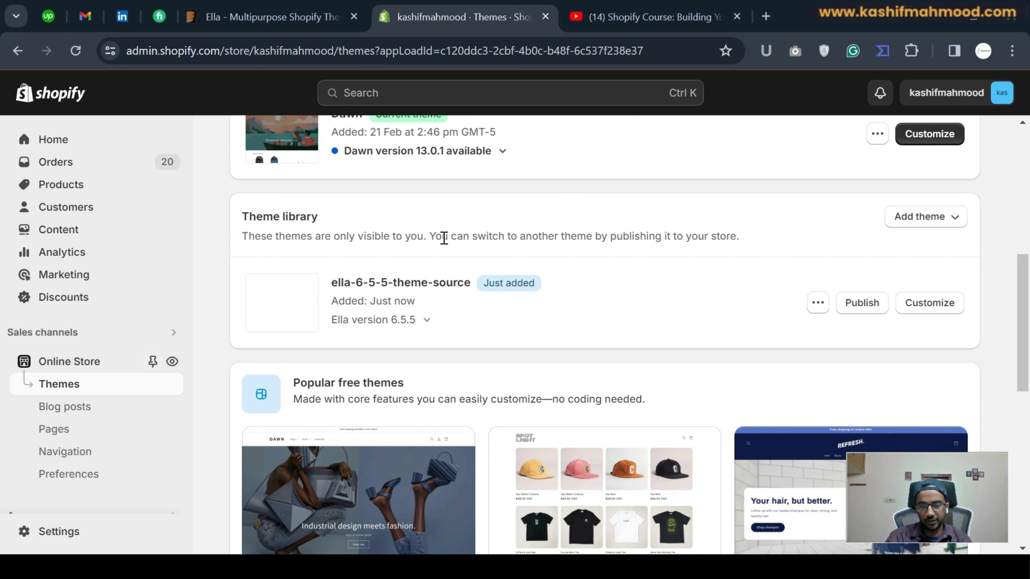
{"action": "left_click_drag", "start_coordinate": [332, 278], "coordinate": [476, 287]}
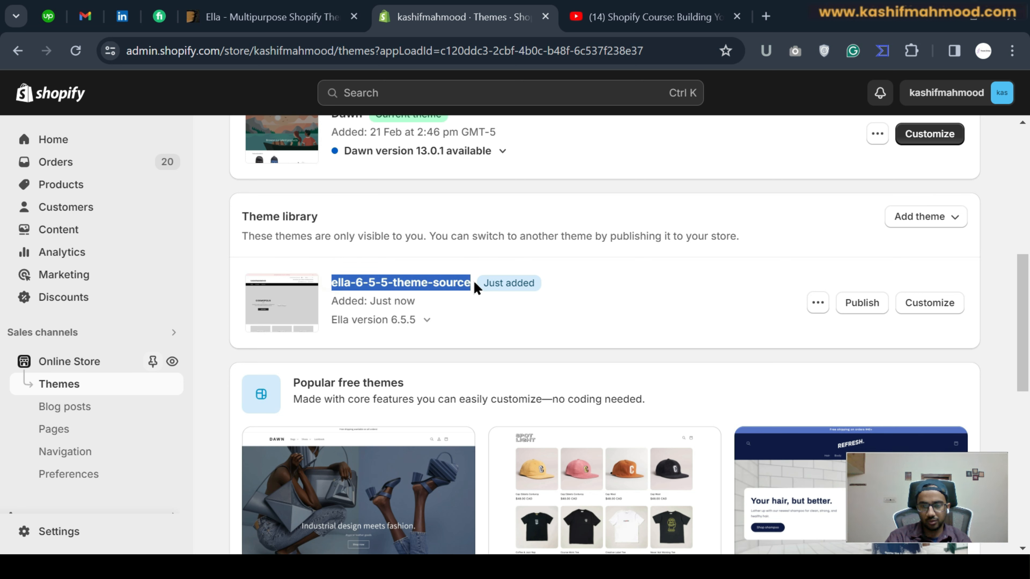
{"action": "left_click", "coordinate": [658, 284]}
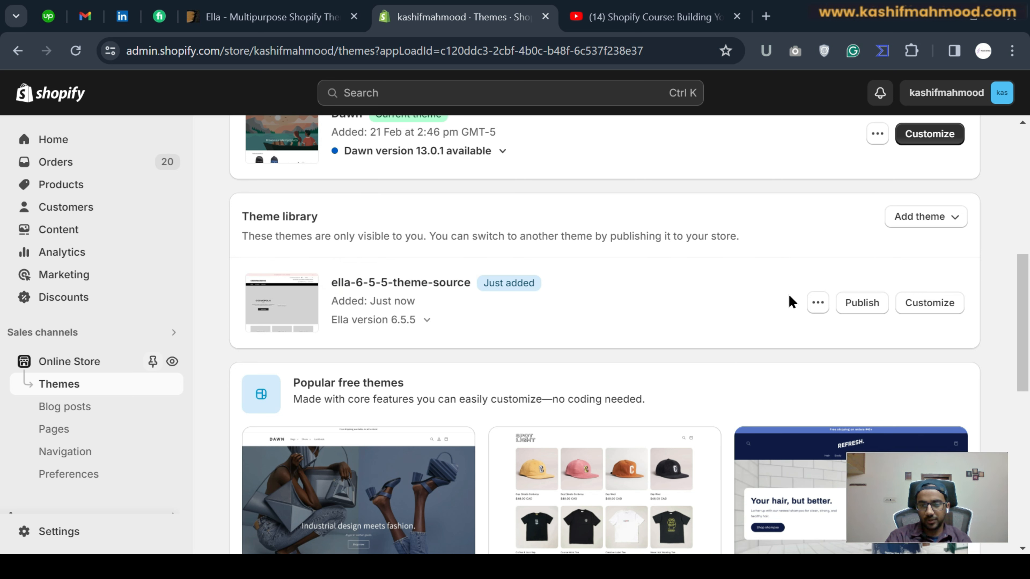
- Preview the ella-6-5-5-theme-source theme and examine its home page sections and the store name in the header
{"action": "left_click", "coordinate": [816, 303]}
{"action": "left_click", "coordinate": [720, 336]}
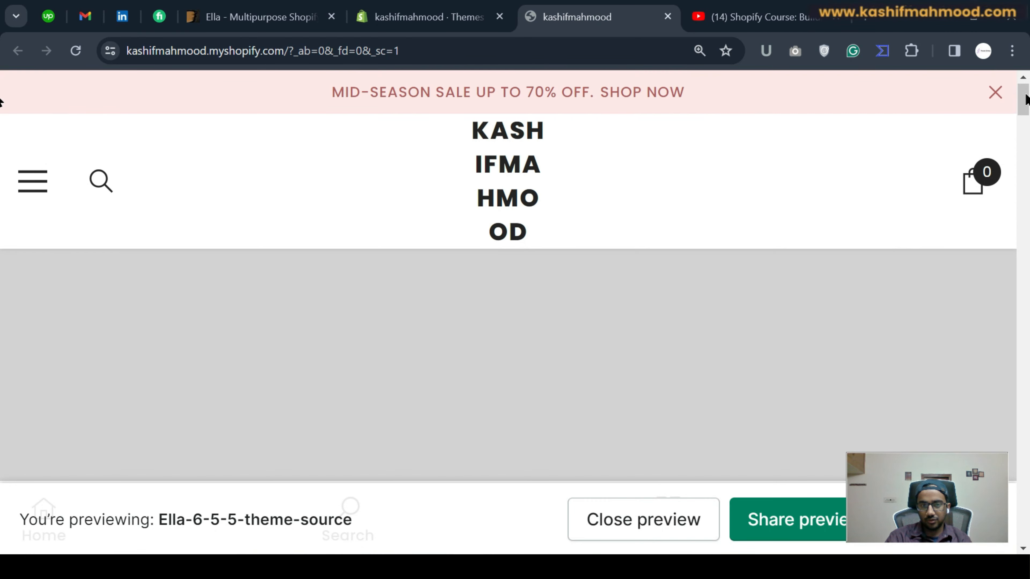
{"action": "scroll", "coordinate": [1, 163], "scroll_direction": "down", "scroll_amount": 20}
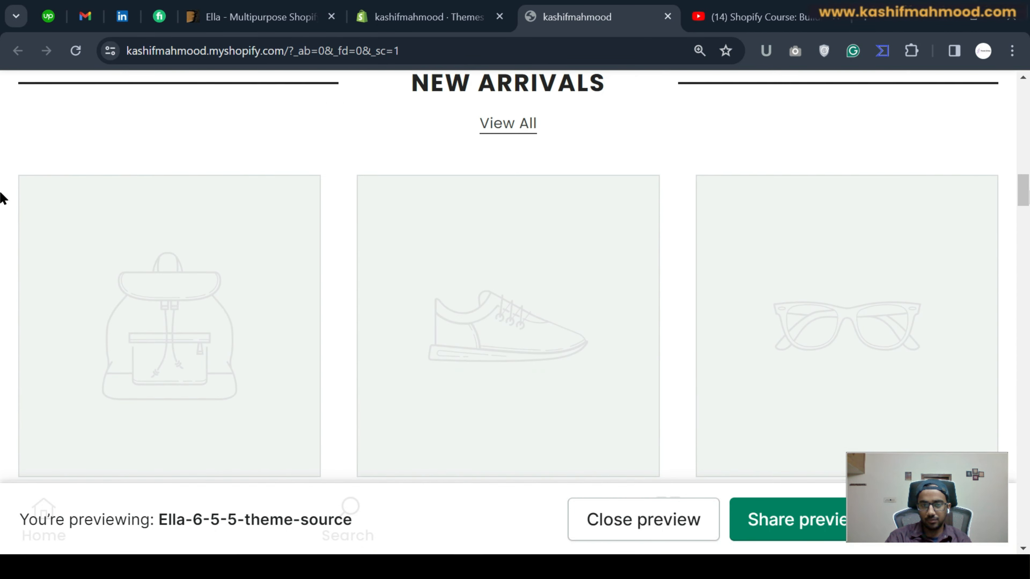
{"action": "scroll", "coordinate": [2, 239], "scroll_direction": "up", "scroll_amount": 10}
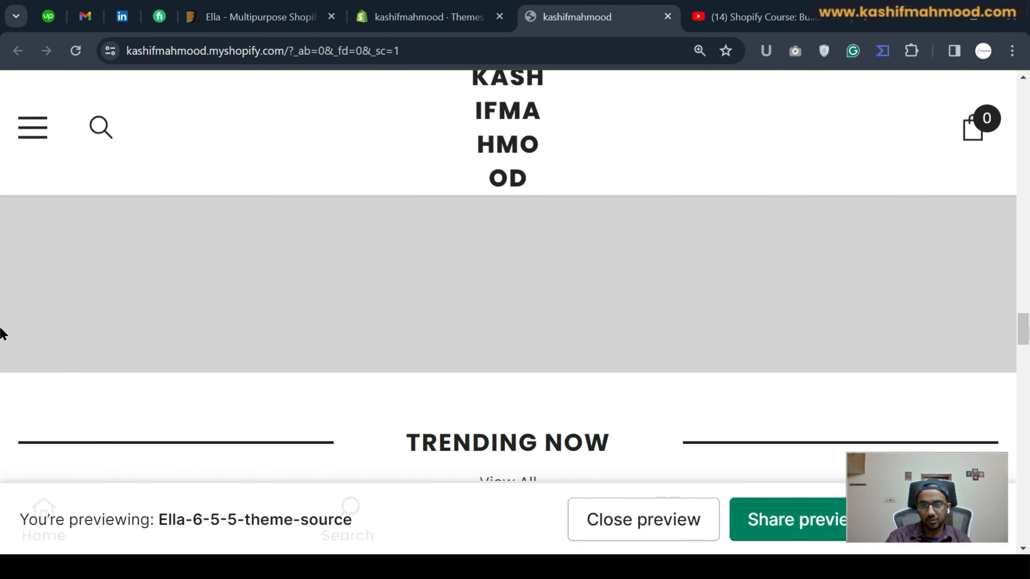
{"action": "scroll", "coordinate": [1011, 156], "scroll_direction": "up", "scroll_amount": 6}
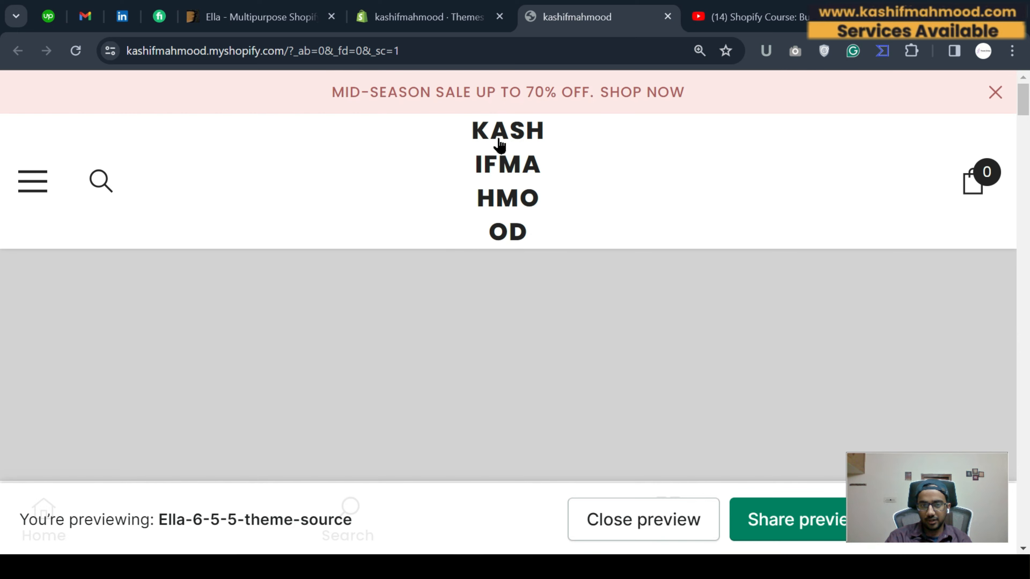
{"action": "left_click_drag", "start_coordinate": [499, 144], "coordinate": [554, 244]}
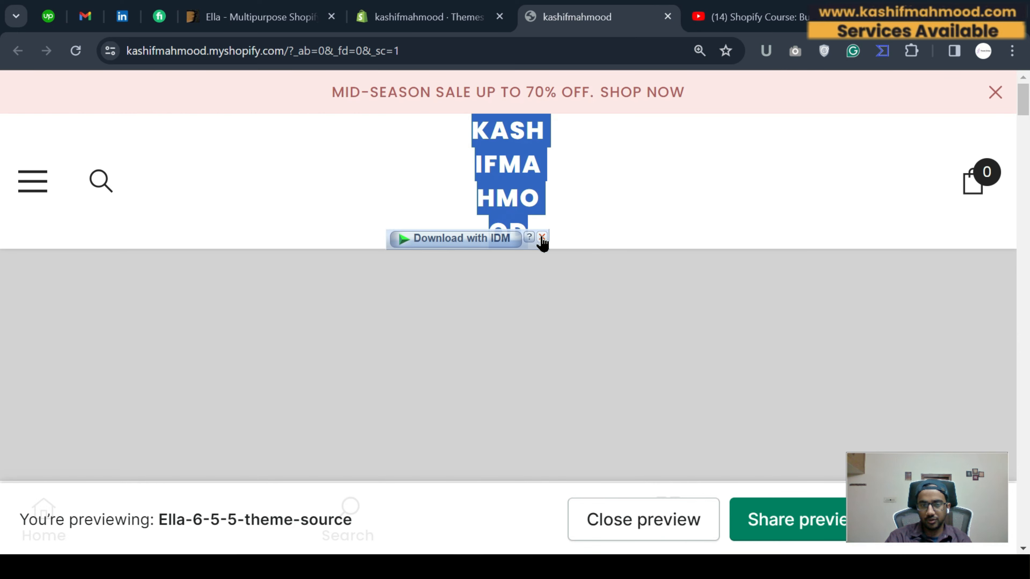
{"action": "left_click", "coordinate": [543, 239]}
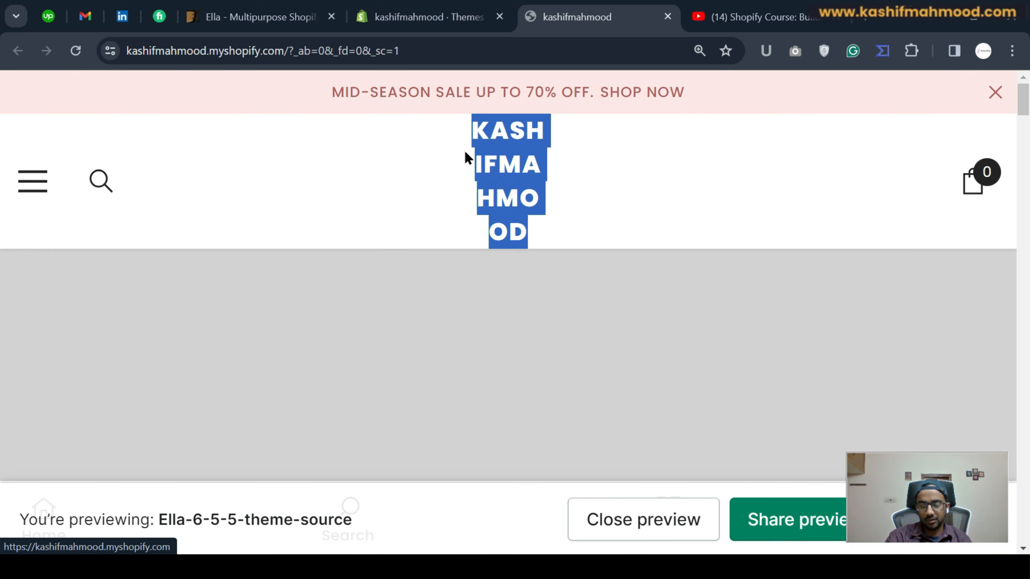
- View the live online store from the Shopify admin to check its active theme, and return to the Themes page
{"action": "left_click", "coordinate": [435, 28]}
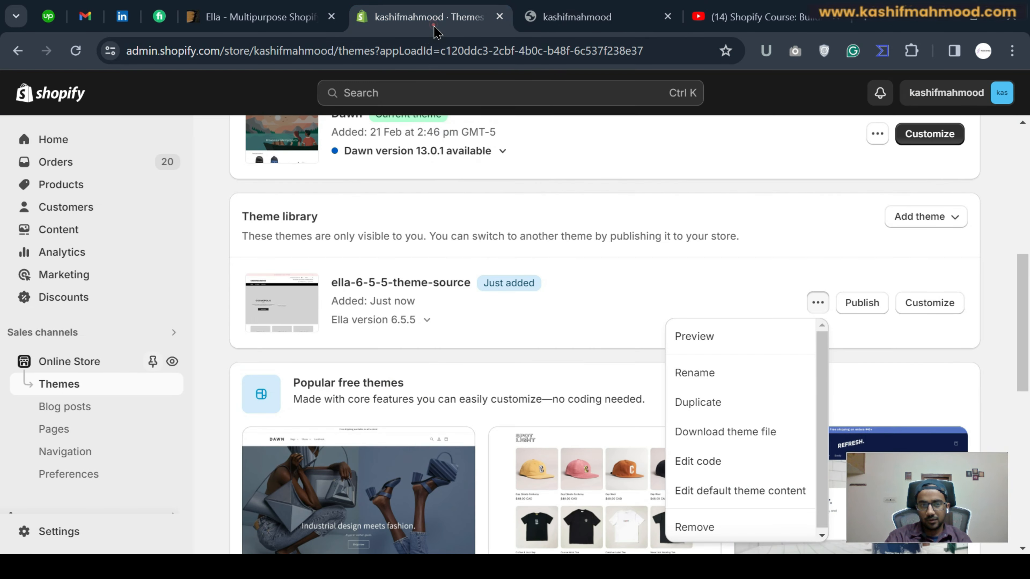
{"action": "left_click", "coordinate": [172, 362]}
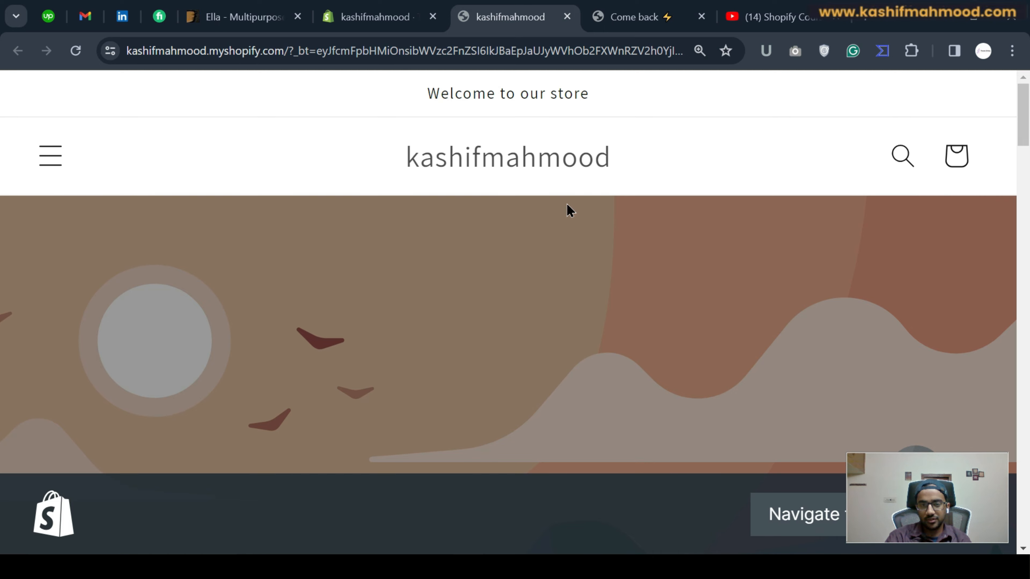
{"action": "left_click", "coordinate": [361, 19]}
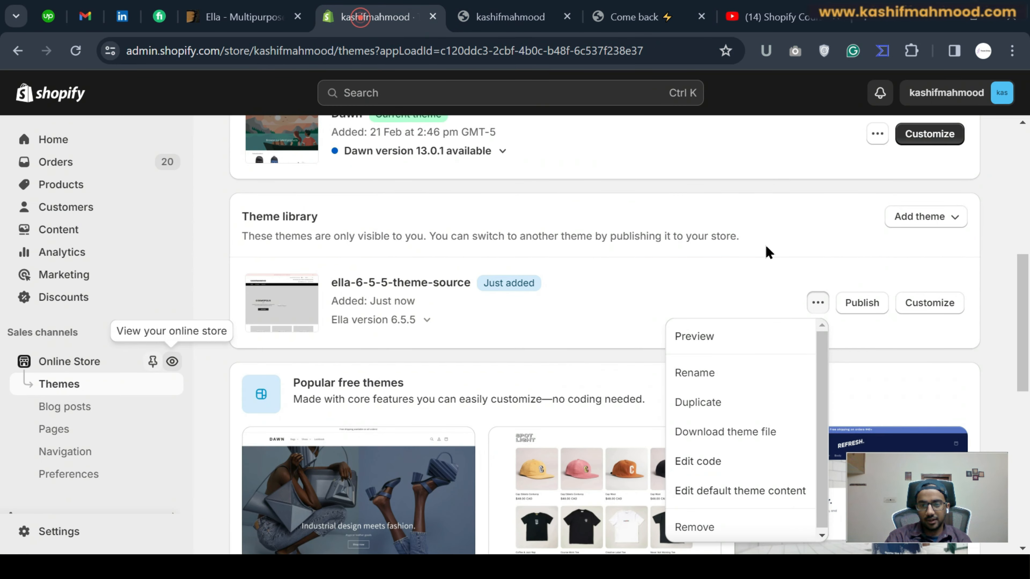
- Publish the ella-6-5-5-theme-source theme in place of the current Dawn theme
{"action": "left_click", "coordinate": [863, 303]}
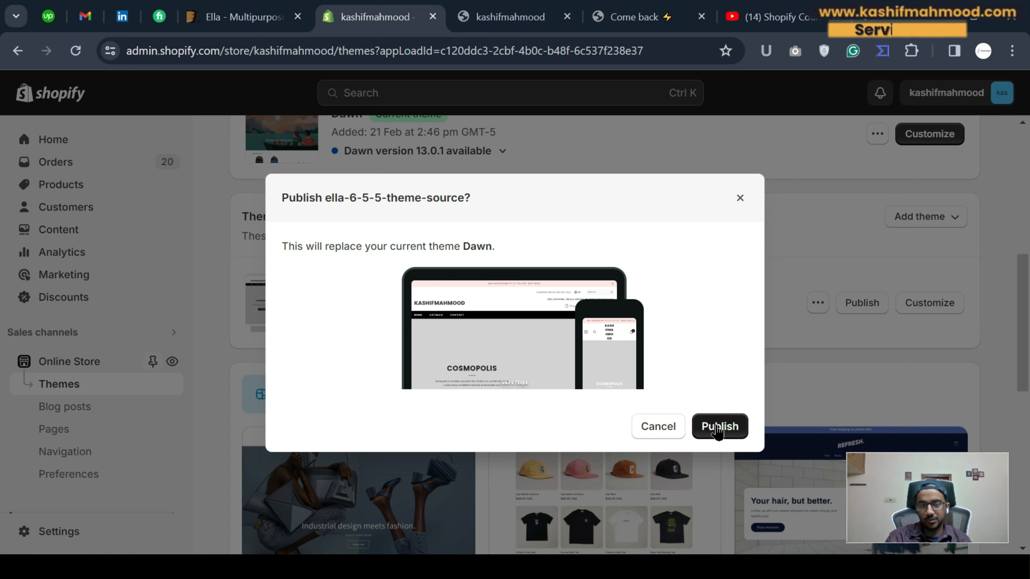
{"action": "left_click_drag", "start_coordinate": [354, 242], "coordinate": [529, 246]}
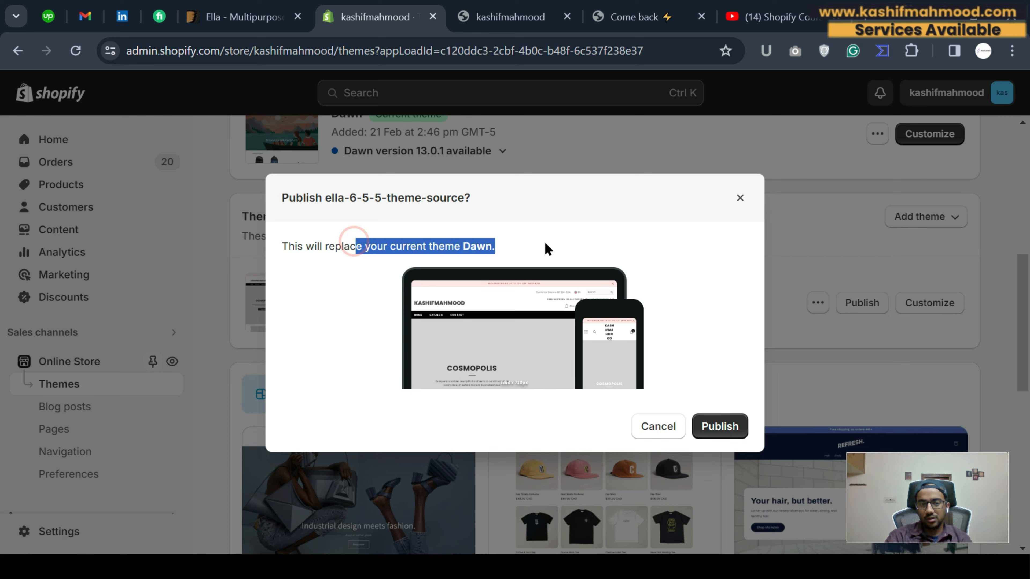
{"action": "left_click", "coordinate": [545, 243]}
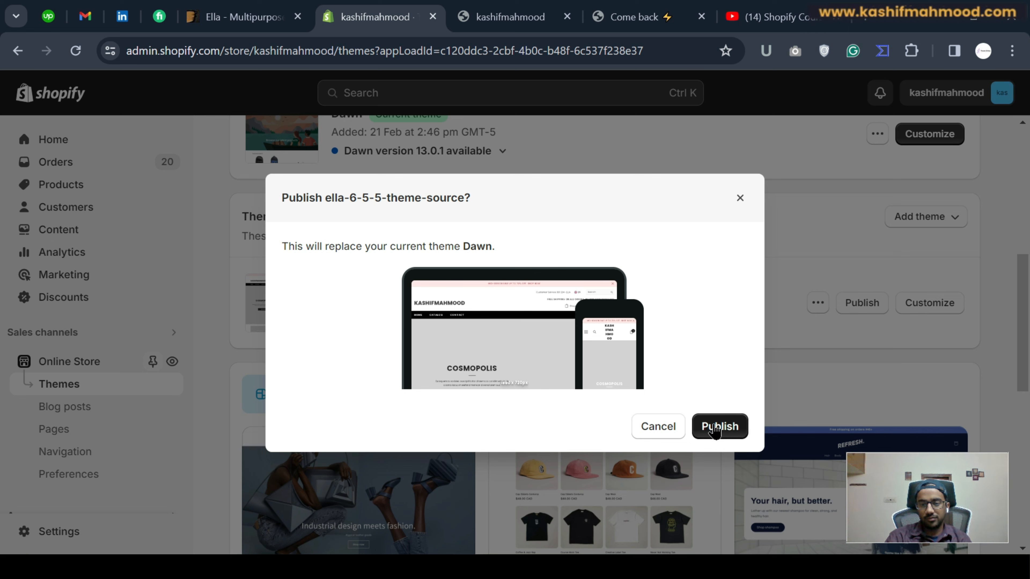
{"action": "left_click", "coordinate": [739, 199]}
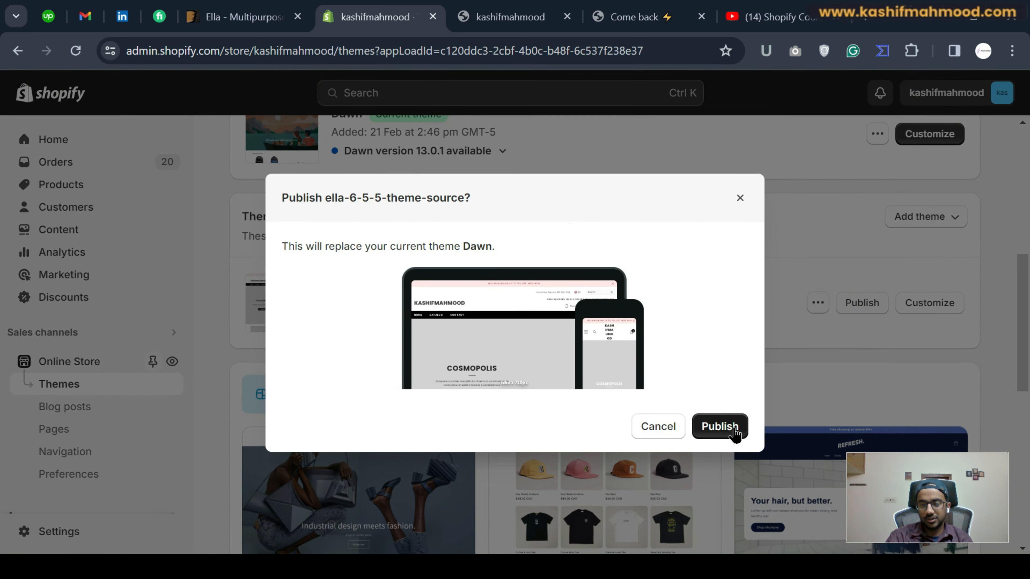
{"action": "left_click", "coordinate": [734, 428]}
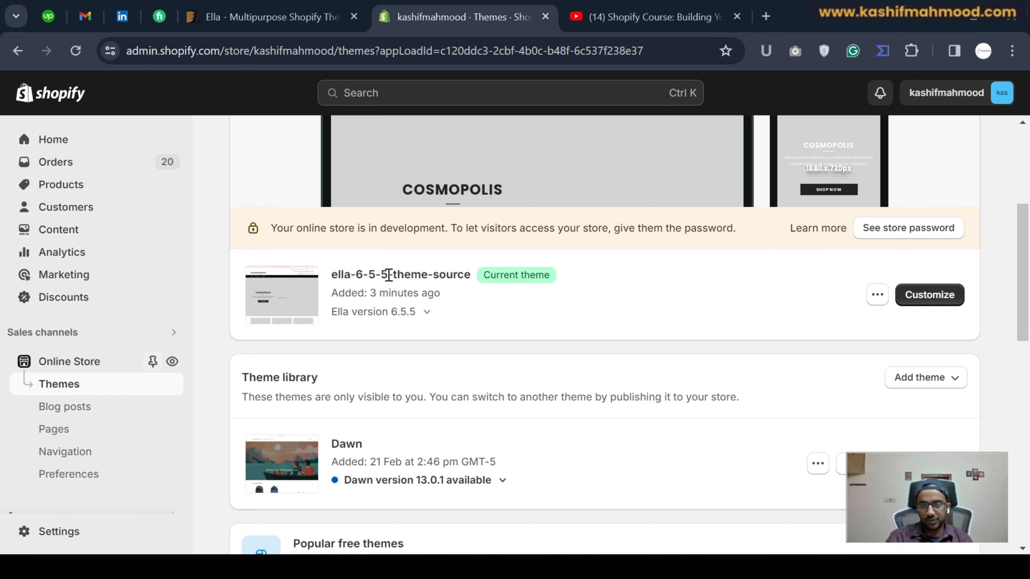
- Check which theme is marked as current and examine the live store's home page from header to footer
{"action": "left_click_drag", "start_coordinate": [333, 275], "coordinate": [536, 275]}
{"action": "left_click", "coordinate": [537, 275]}
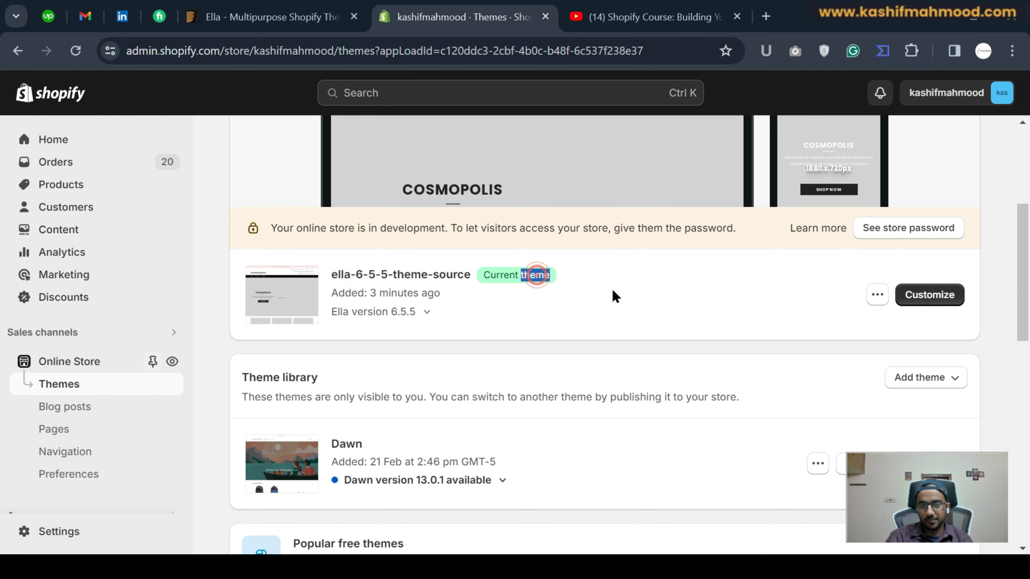
{"action": "left_click", "coordinate": [174, 361]}
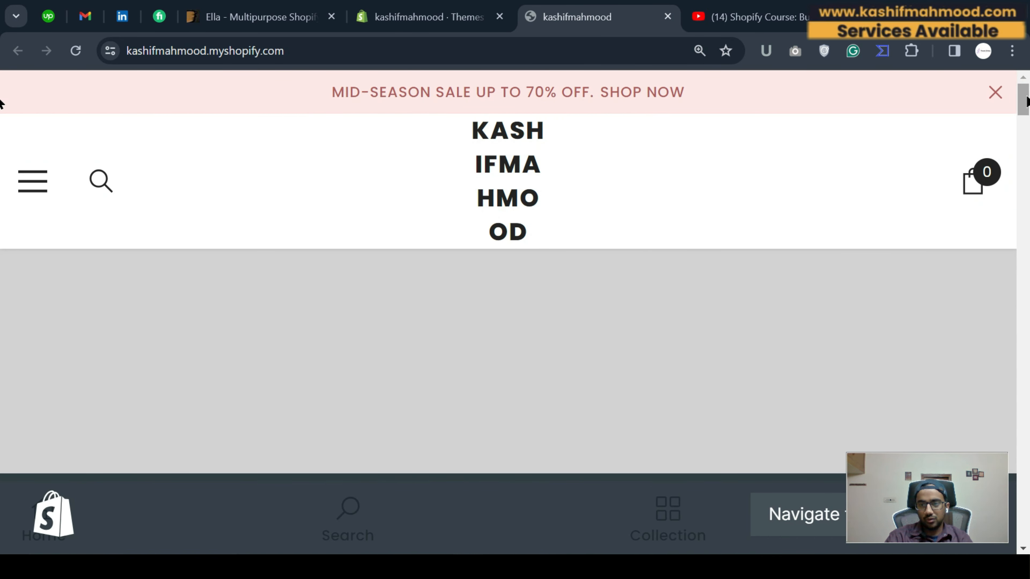
{"action": "scroll", "coordinate": [2, 104], "scroll_direction": "down", "scroll_amount": 15}
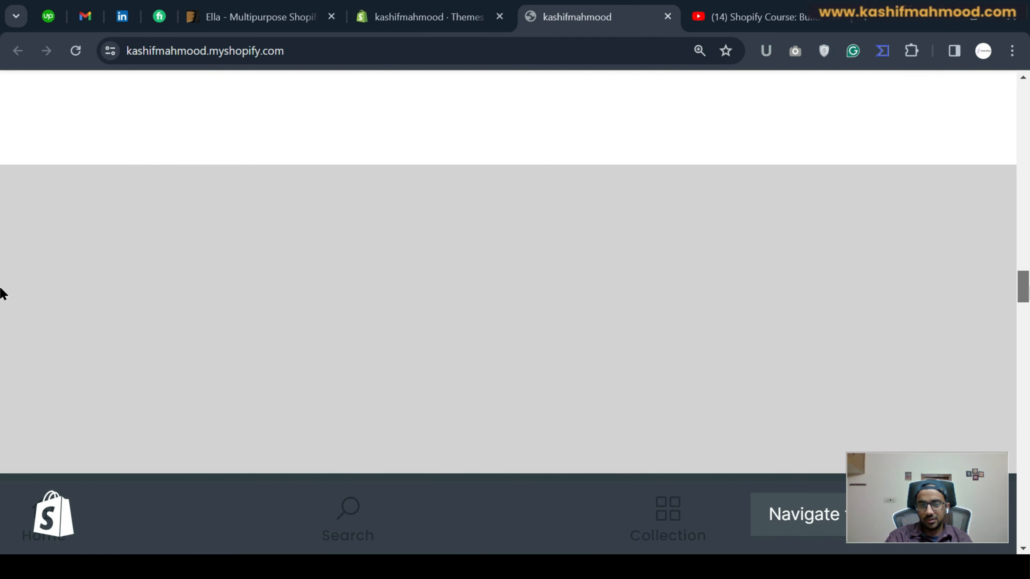
{"action": "scroll", "coordinate": [2, 300], "scroll_direction": "down", "scroll_amount": 8}
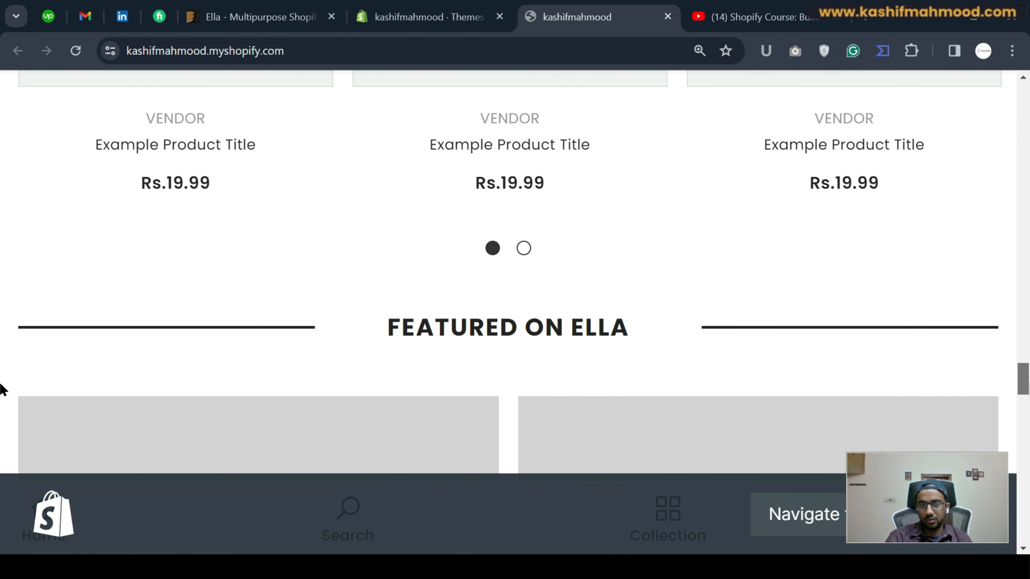
{"action": "scroll", "coordinate": [2, 390], "scroll_direction": "down", "scroll_amount": 10}
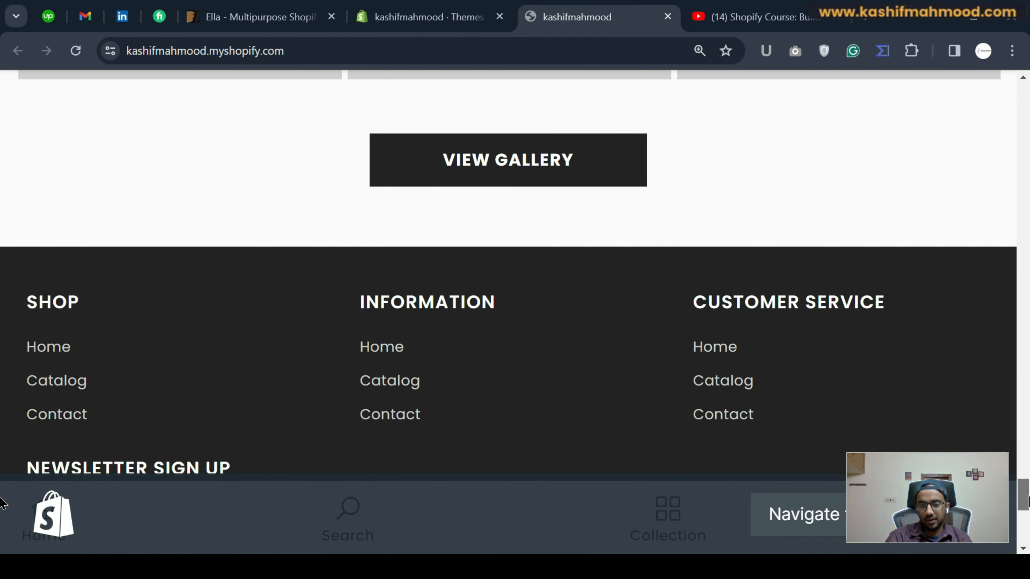
{"action": "scroll", "coordinate": [1, 276], "scroll_direction": "up", "scroll_amount": 20}
- Open Ella's live preview from its ThemeForest item page and look through the available homepage layouts
{"action": "left_click", "coordinate": [248, 15]}
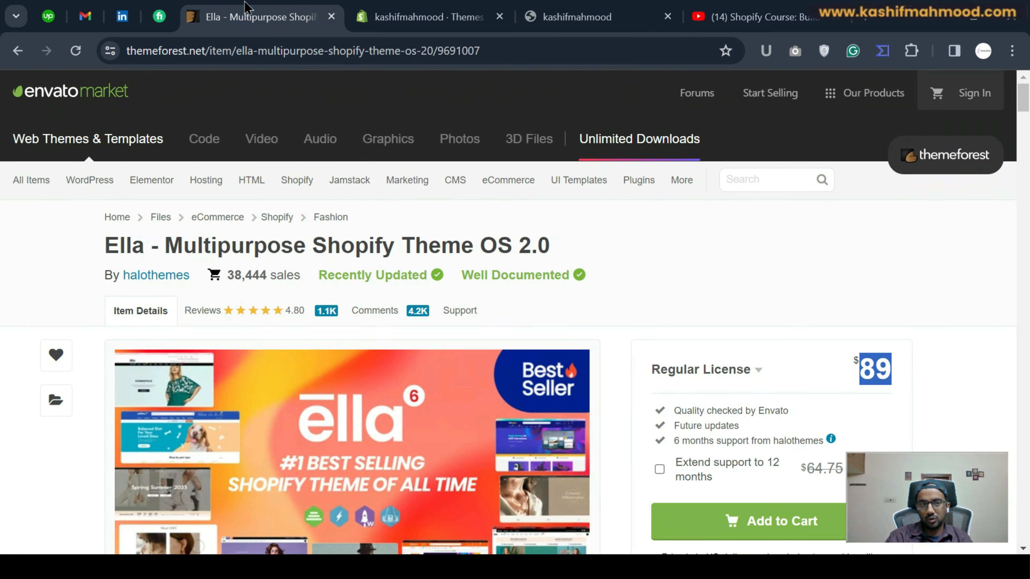
{"action": "scroll", "coordinate": [320, 357], "scroll_direction": "down", "scroll_amount": 5}
{"action": "left_click", "coordinate": [341, 300]}
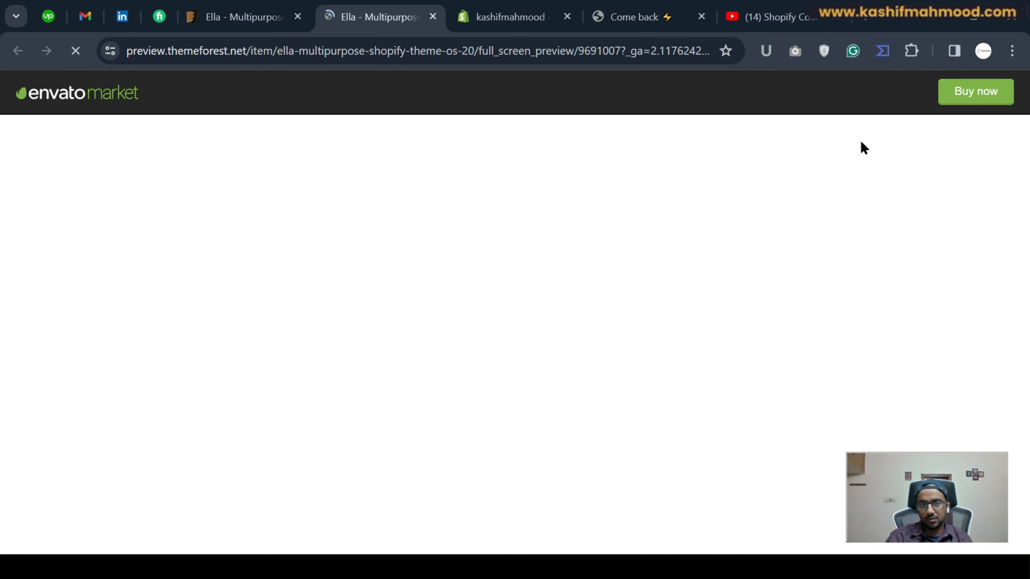
{"action": "scroll", "coordinate": [685, 216], "scroll_direction": "down", "scroll_amount": 5}
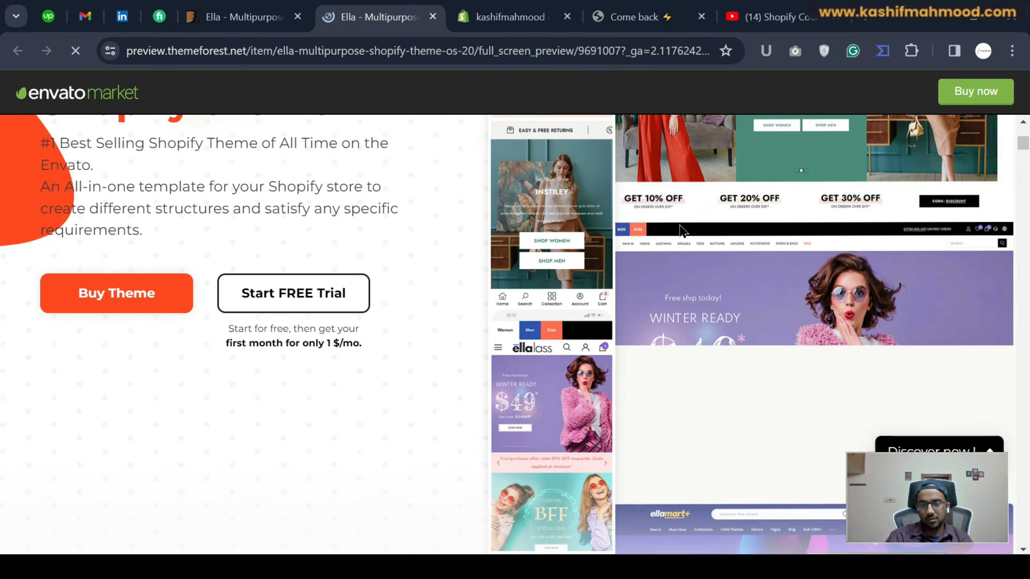
{"action": "scroll", "coordinate": [681, 231], "scroll_direction": "down", "scroll_amount": 10}
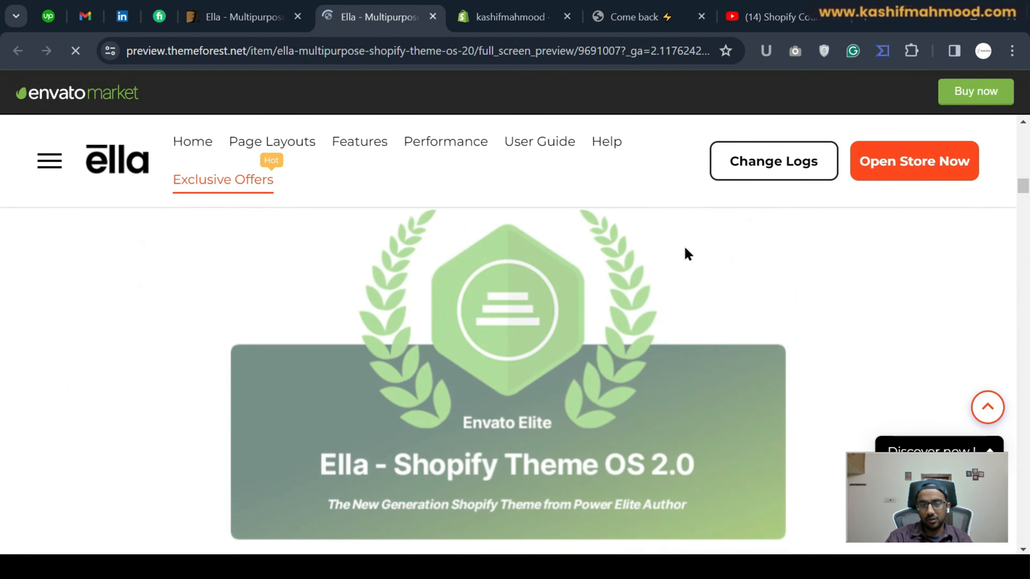
{"action": "scroll", "coordinate": [685, 248], "scroll_direction": "down", "scroll_amount": 10}
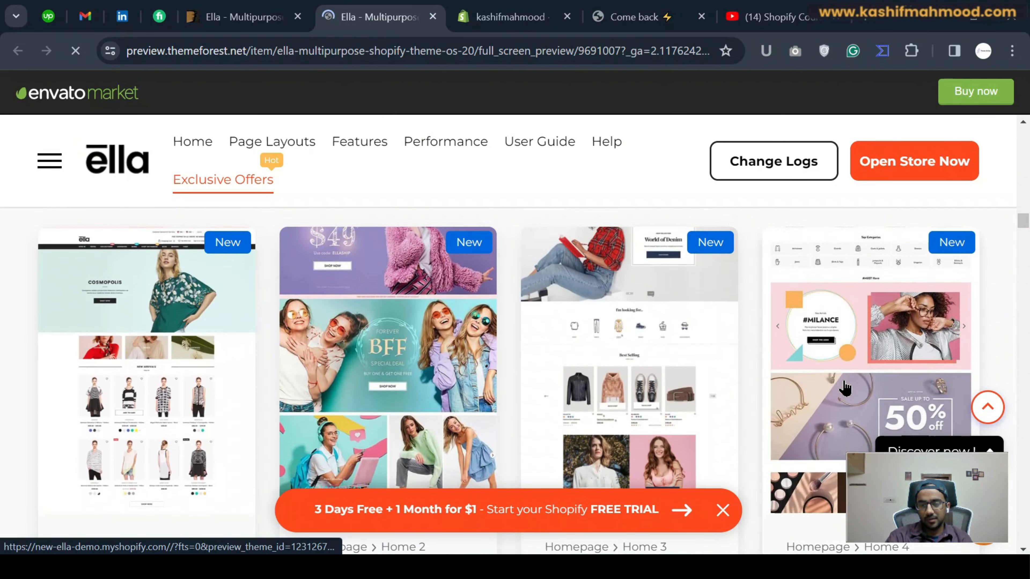
{"action": "scroll", "coordinate": [581, 345], "scroll_direction": "down", "scroll_amount": 5}
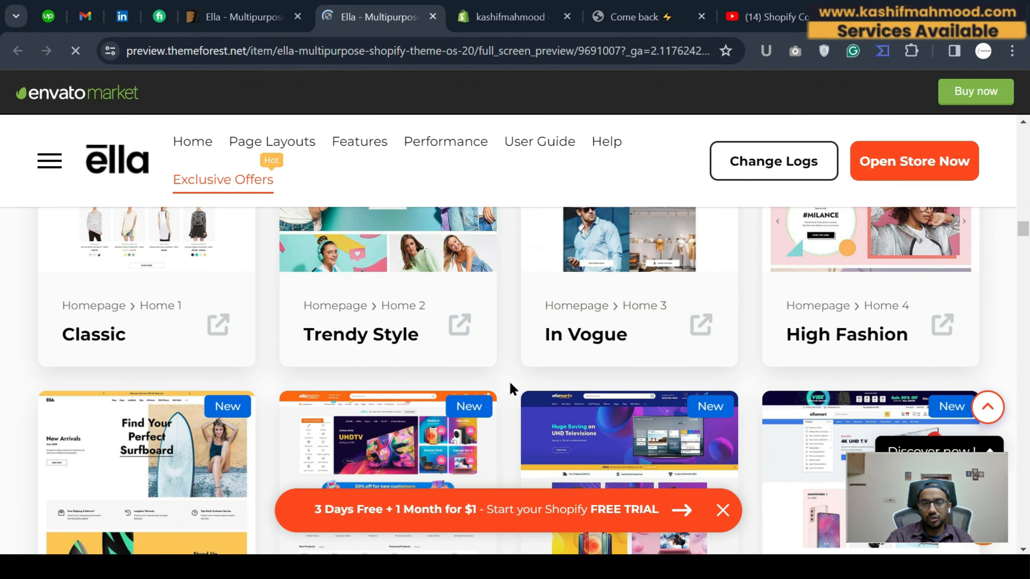
- Search the preview page for "beauty" and examine the Health & Beauty homepage layouts
{"action": "key", "text": "ctrl+f"}
{"action": "type", "text": "beauty"}
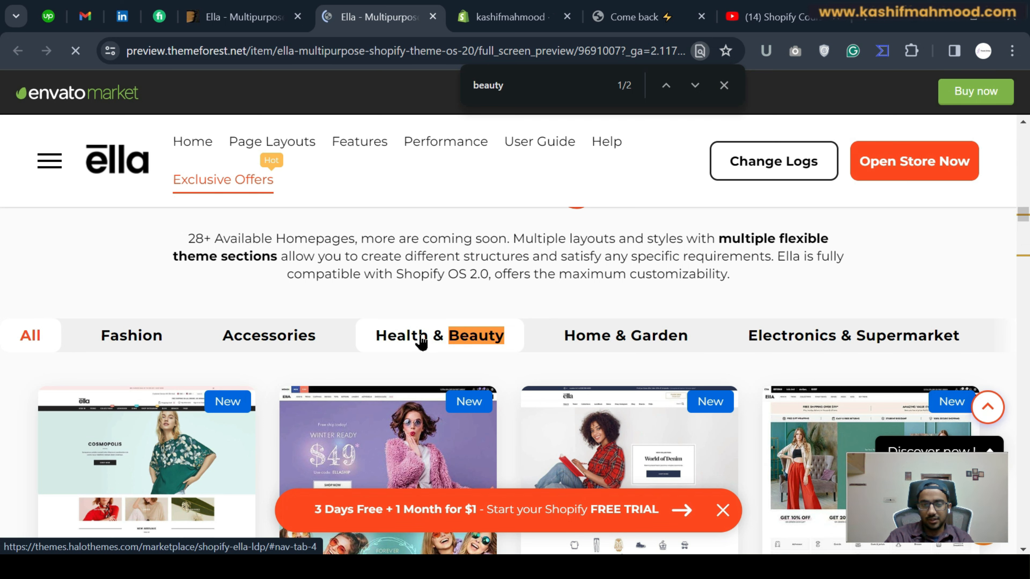
{"action": "scroll", "coordinate": [566, 356], "scroll_direction": "down", "scroll_amount": 4}
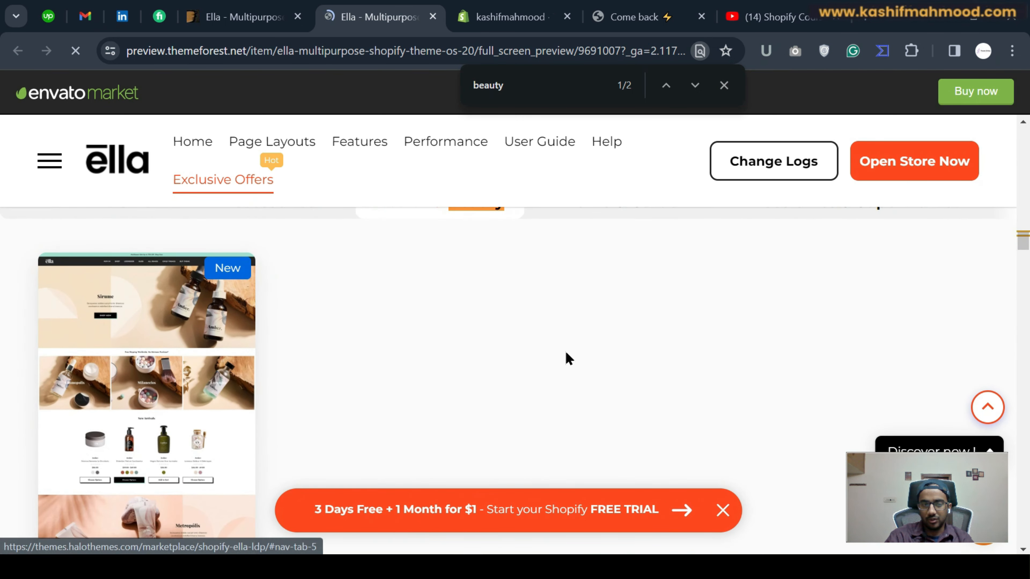
{"action": "scroll", "coordinate": [568, 358], "scroll_direction": "down", "scroll_amount": 2}
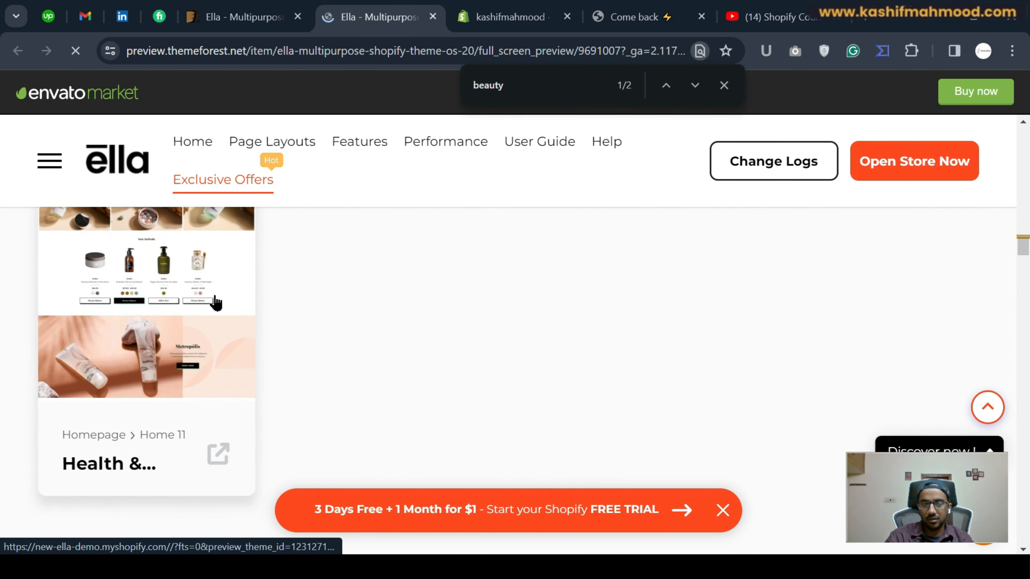
{"action": "scroll", "coordinate": [162, 324], "scroll_direction": "up", "scroll_amount": 2}
{"action": "scroll", "coordinate": [162, 325], "scroll_direction": "up", "scroll_amount": 1}
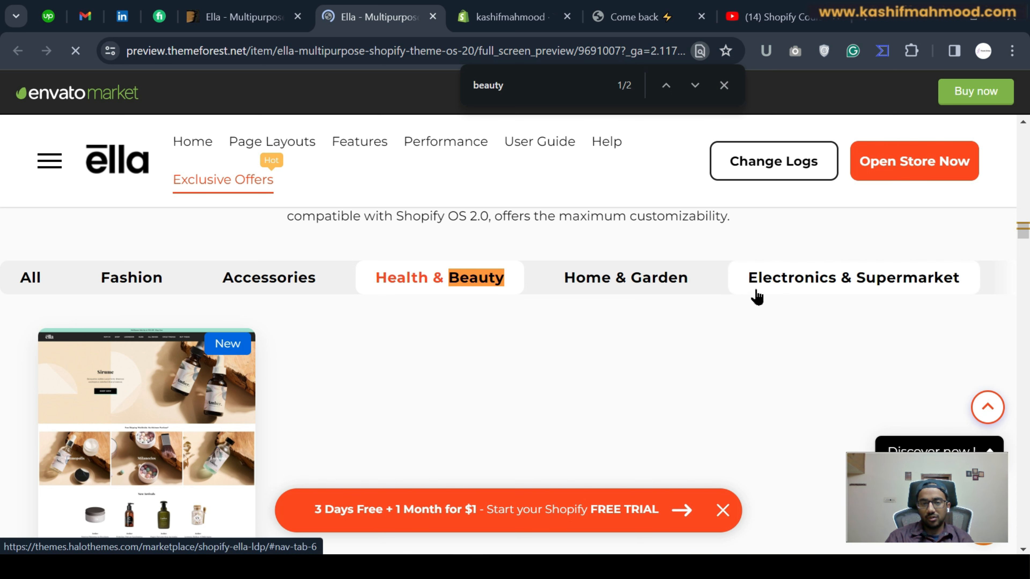
- Filter the homepage demos to the Fashion category and look over its layouts
{"action": "left_click", "coordinate": [145, 283]}
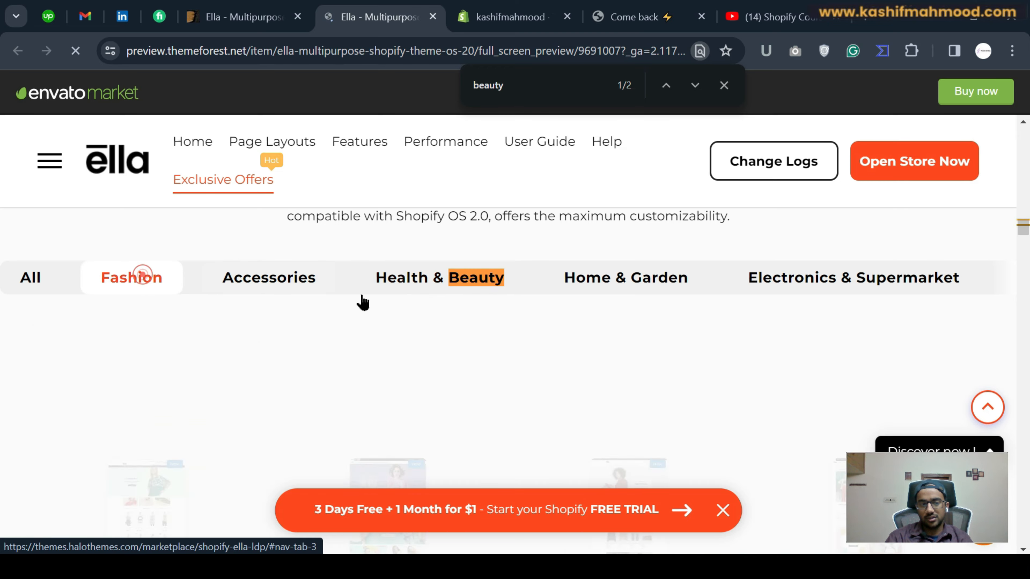
{"action": "scroll", "coordinate": [485, 294], "scroll_direction": "down", "scroll_amount": 4}
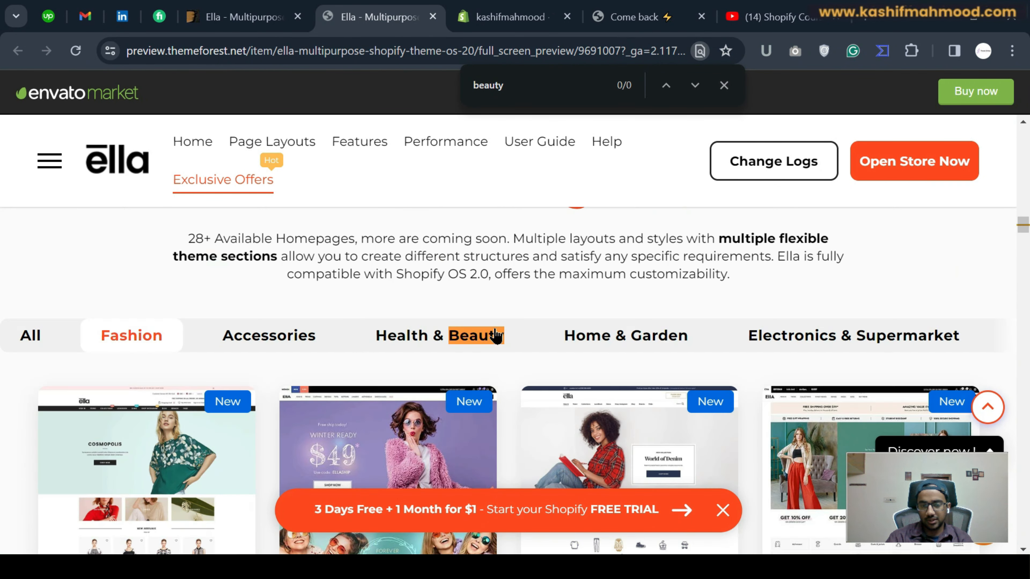
{"action": "scroll", "coordinate": [503, 336], "scroll_direction": "down", "scroll_amount": 1}
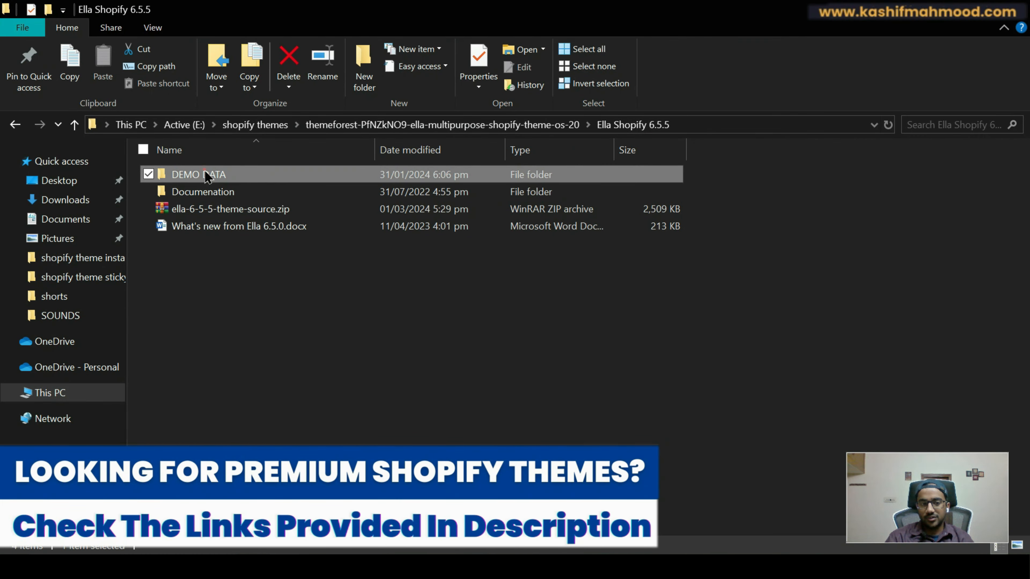
- Examine the contents of the DEMO DATA and Documenation folders inside the Ella Shopify 6.5.5 folder in File Explorer
{"action": "double_click", "coordinate": [206, 176]}
{"action": "left_click", "coordinate": [475, 389]}
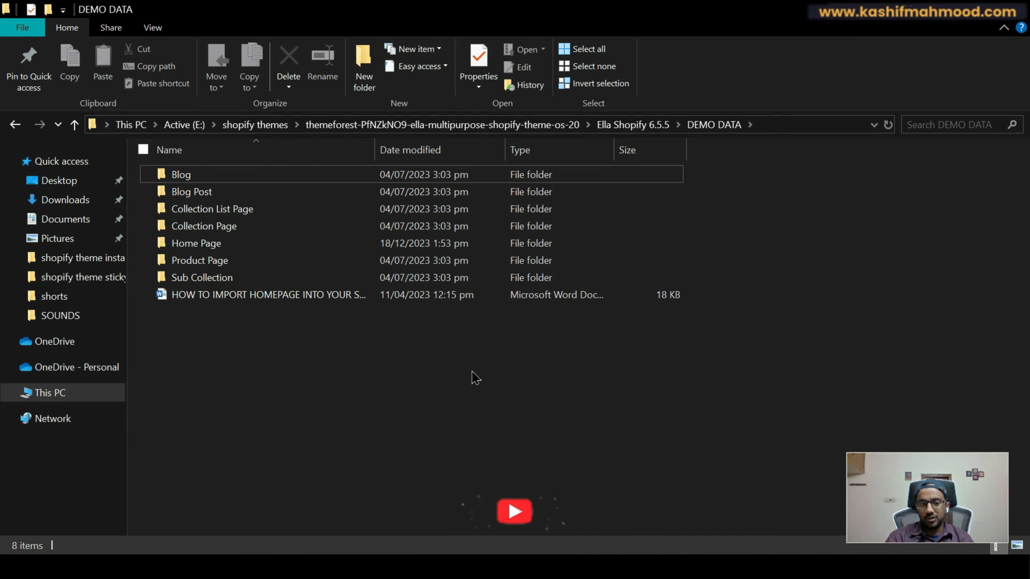
{"action": "left_click", "coordinate": [632, 125]}
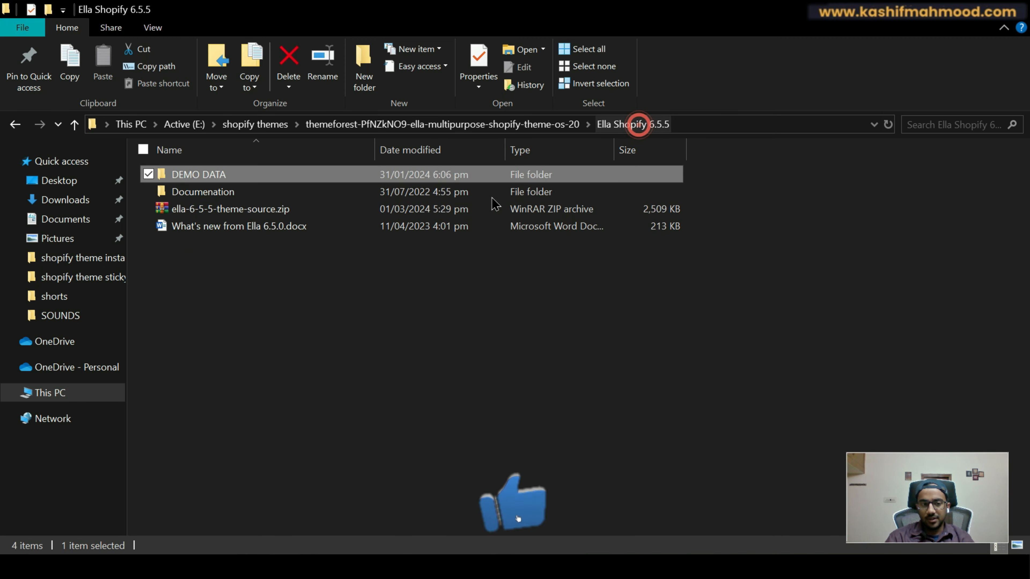
{"action": "double_click", "coordinate": [215, 192]}
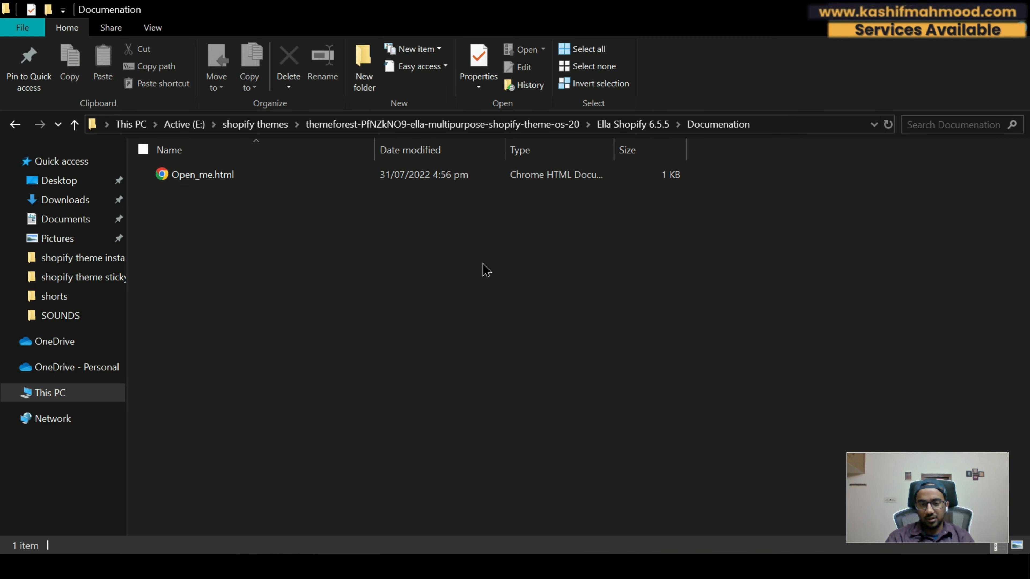
- Switch to Chrome, open the developer's personal website in a new tab, and look over its Services and Shop navigation
{"action": "left_click", "coordinate": [461, 566]}
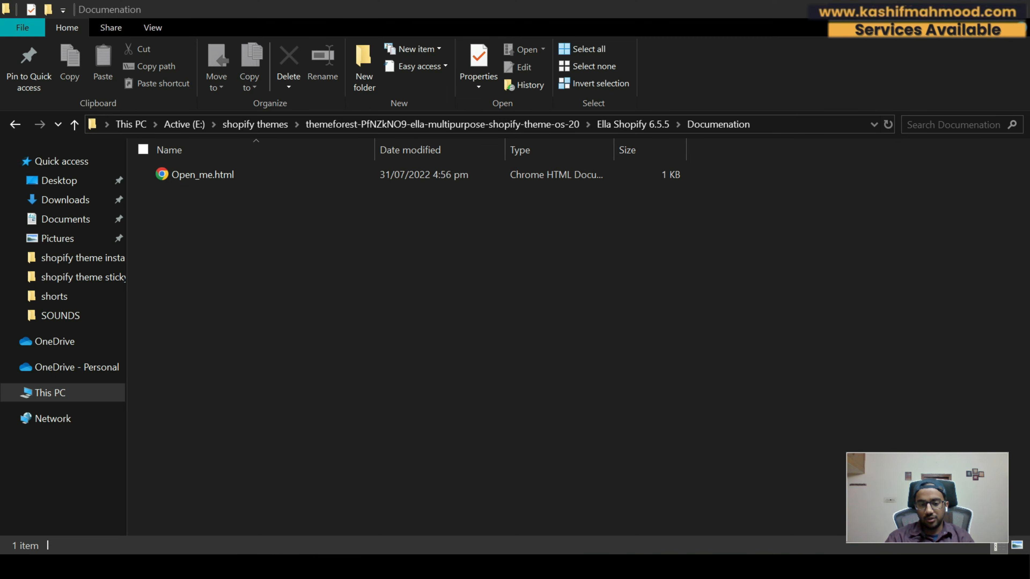
{"action": "left_click", "coordinate": [869, 20]}
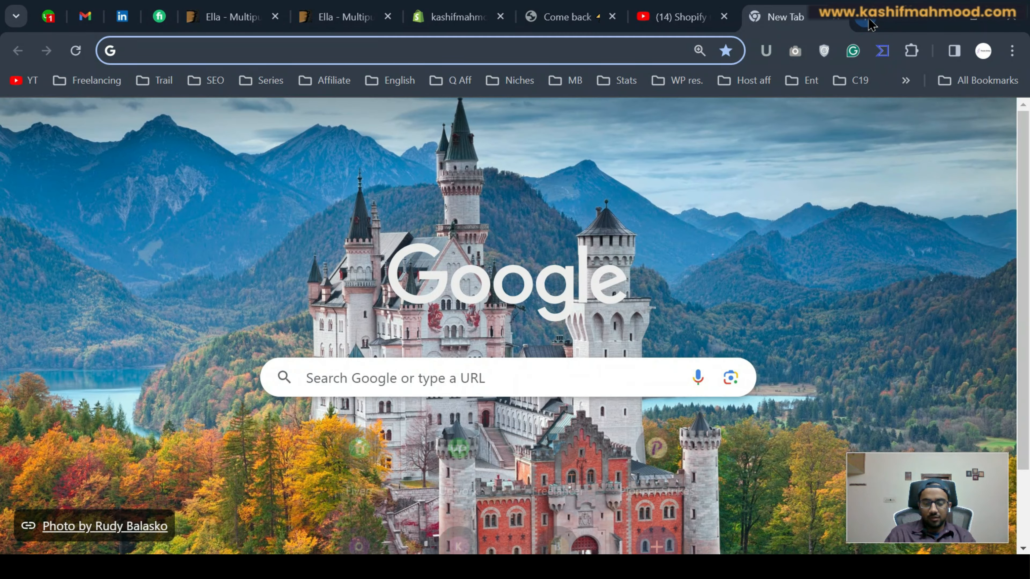
{"action": "type", "text": "ka"}
{"action": "key", "text": "Return"}
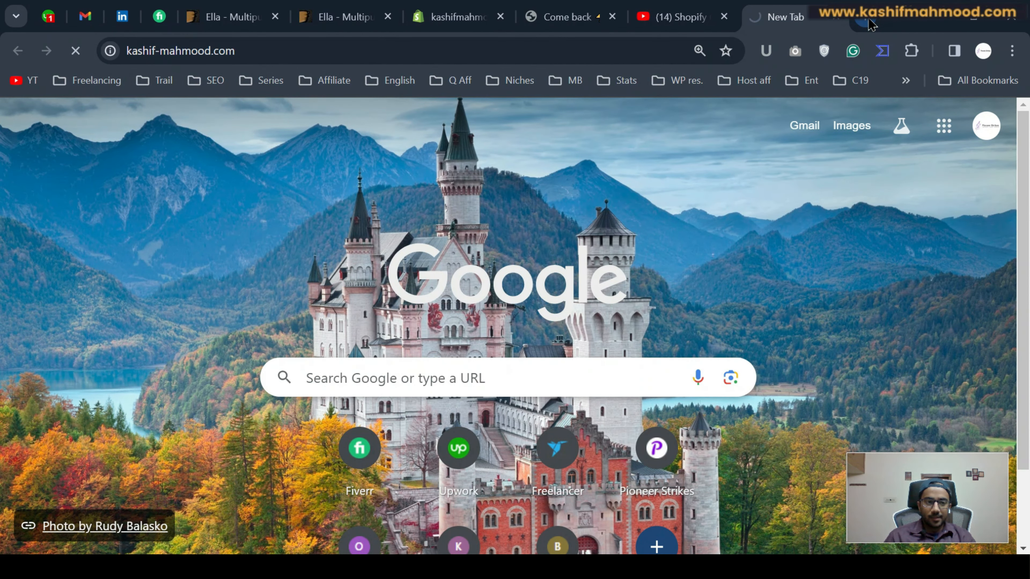
{"action": "left_click", "coordinate": [383, 50]}
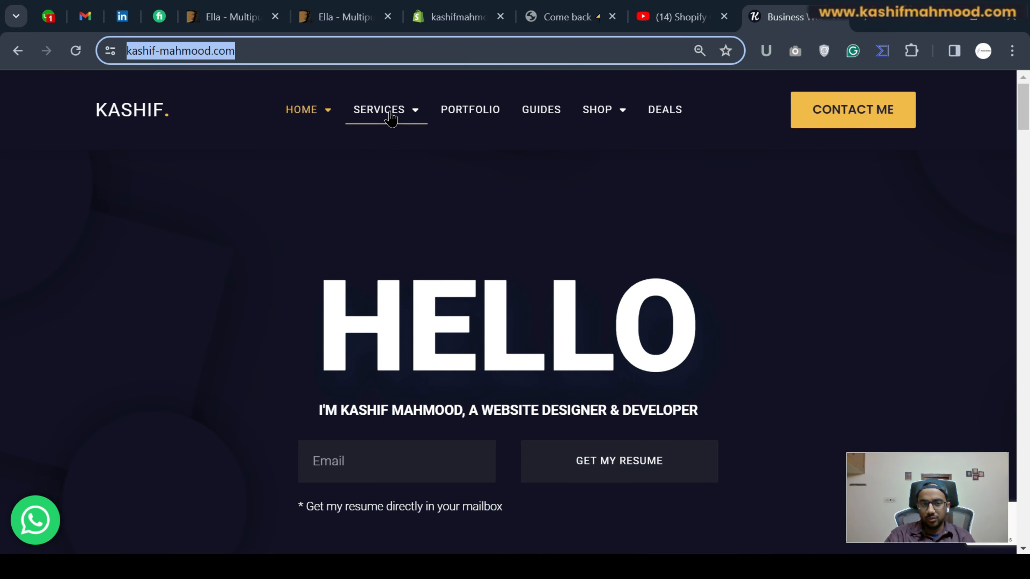
{"action": "mouse_move", "coordinate": [391, 118]}
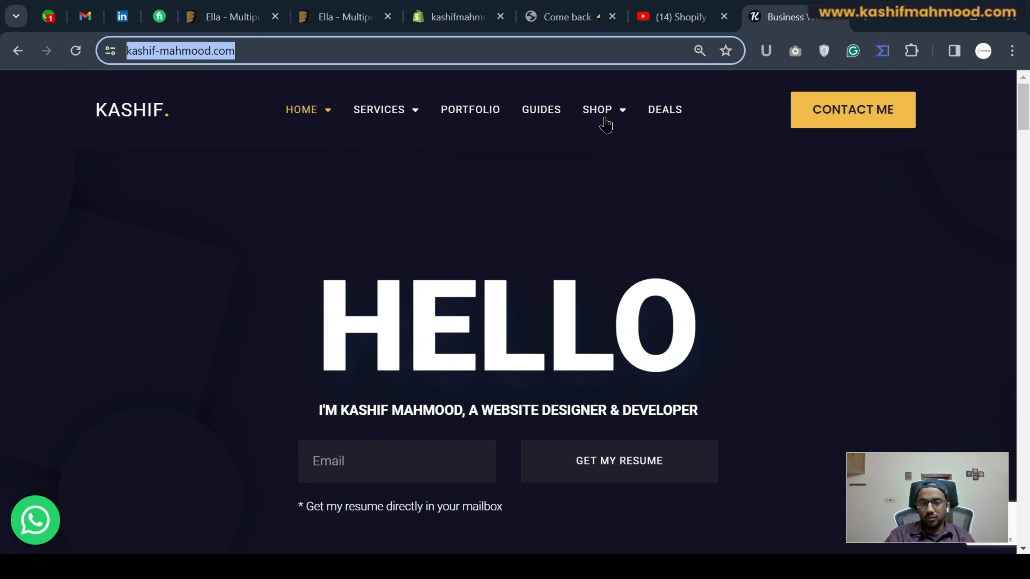
{"action": "mouse_move", "coordinate": [606, 124]}
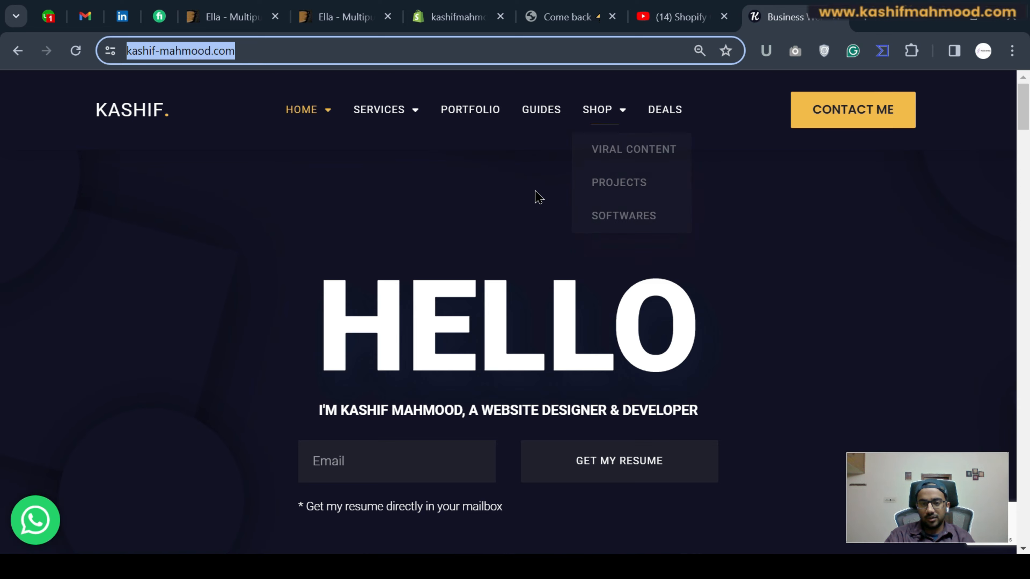